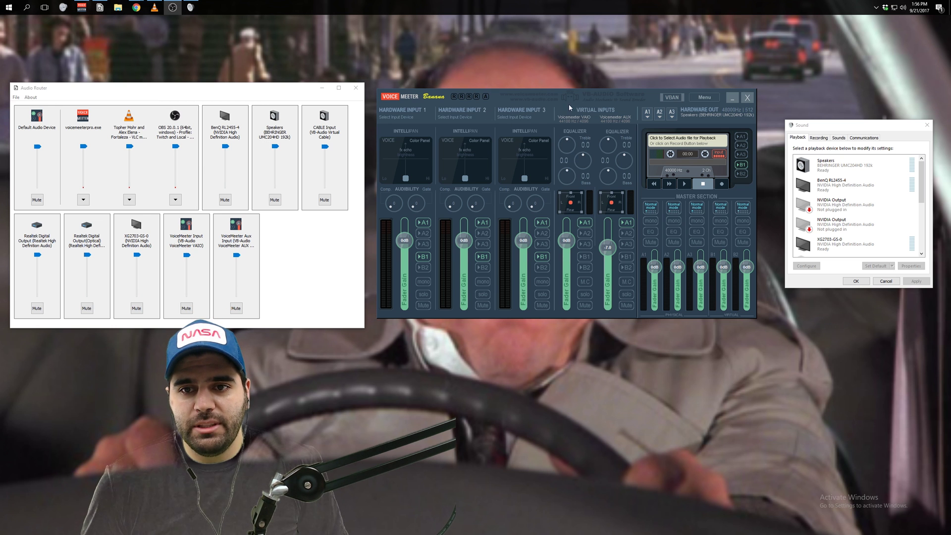
Move the Voicemeeter mixer to the right and Audio Router to the upper left, clearing the Sound dialog
drag(570, 101, 621, 101)
drag(267, 91, 293, 82)
drag(659, 96, 636, 87)
mouse_move(218, 73)
mouse_down()
mouse_move(187, 78)
mouse_move(220, 74)
mouse_up()
drag(639, 85, 635, 80)
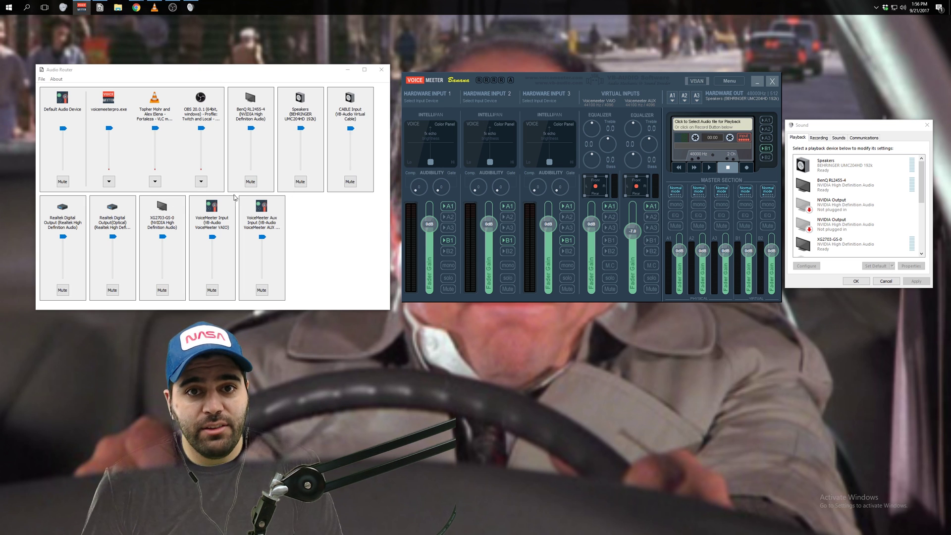
drag(241, 72, 221, 66)
mouse_move(651, 81)
mouse_down()
mouse_move(548, 84)
mouse_move(635, 86)
mouse_up()
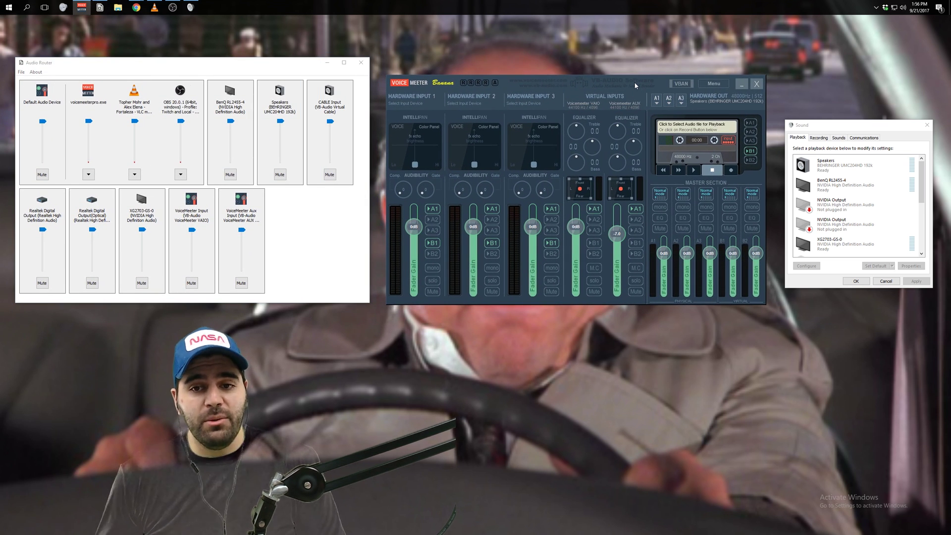
drag(643, 82, 637, 78)
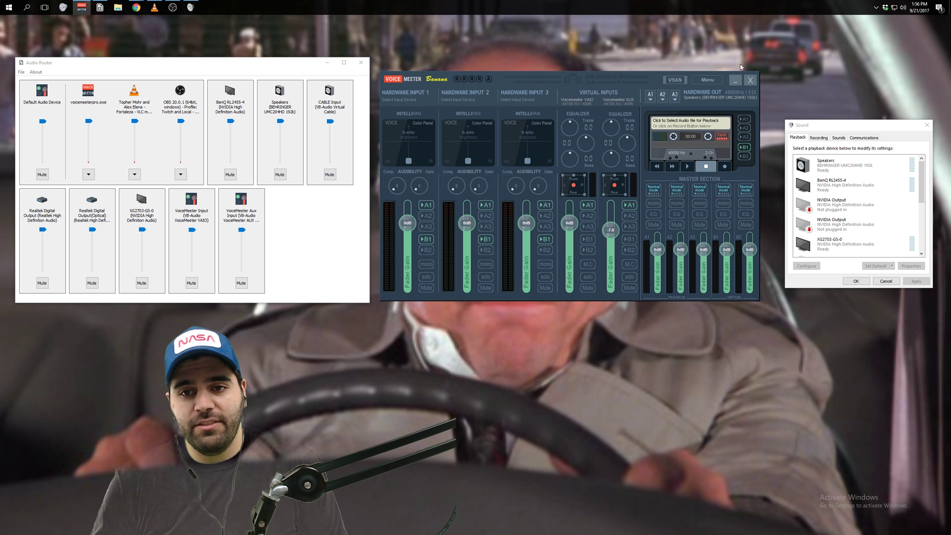
mouse_move(650, 81)
mouse_down()
mouse_move(664, 87)
mouse_move(652, 73)
mouse_up()
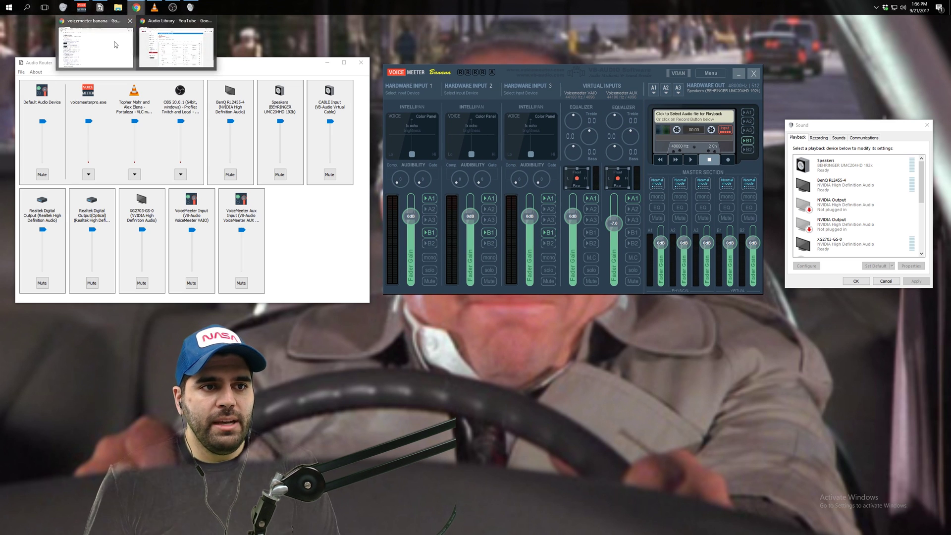
Open the GitHub audio-router repository from the search results, skim its README, and close that tab
click(124, 34)
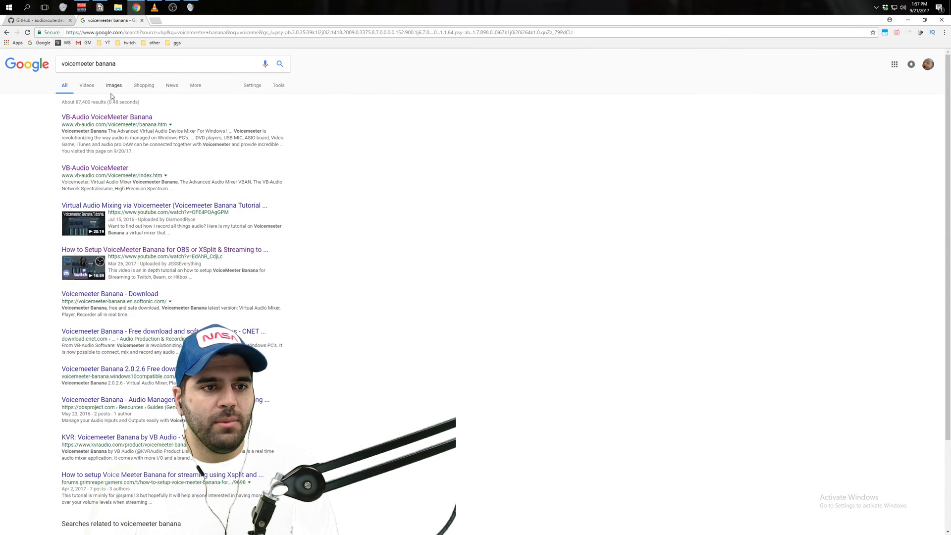
click(46, 21)
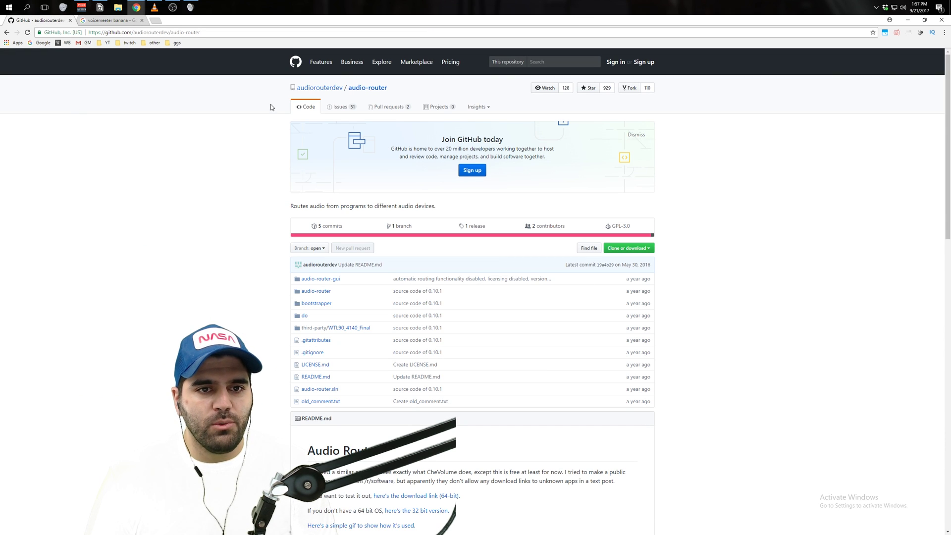
click(6, 33)
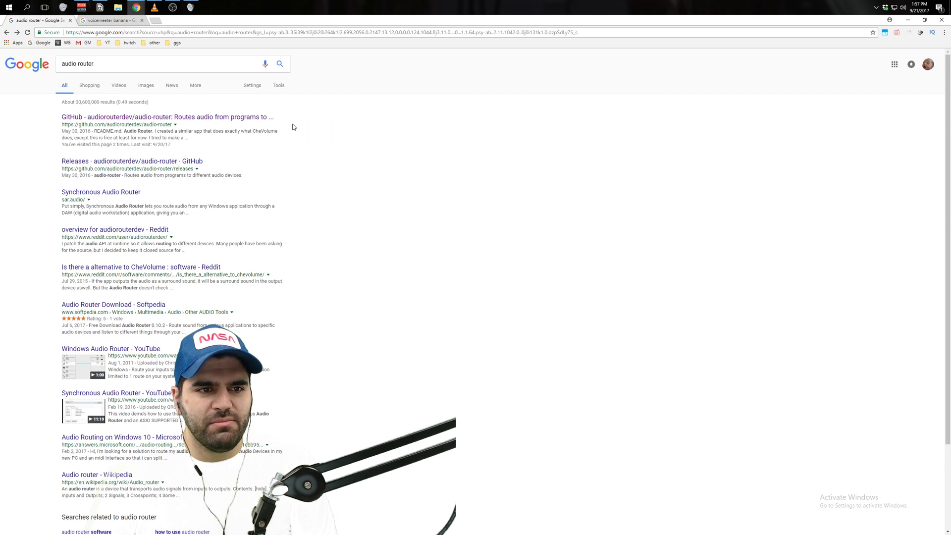
click(117, 116)
scroll(346, 243, down, 5)
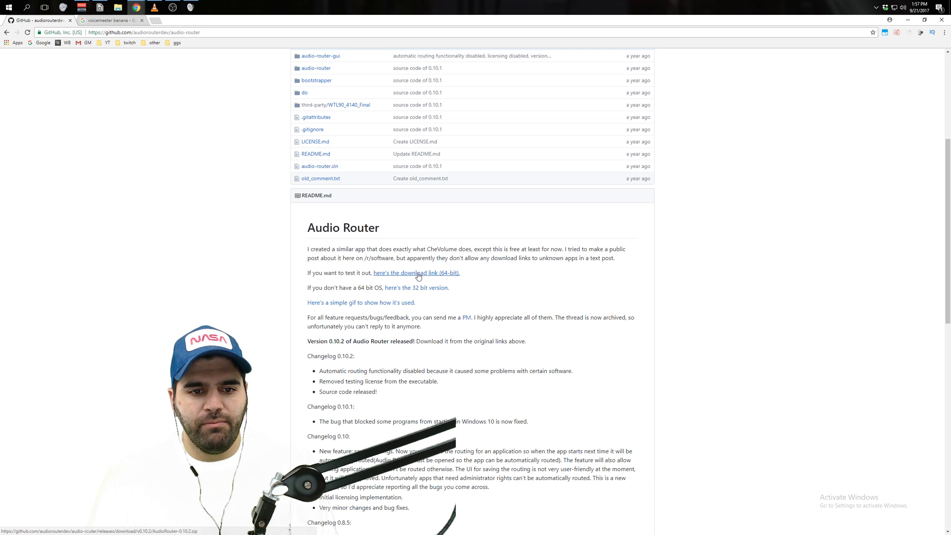
click(70, 21)
Open VB-Audio's Voicemeeter Banana page and find the Install section offering version 2.0.3.4 as ZIP and EXE
click(99, 124)
scroll(382, 302, down, 8)
scroll(365, 324, down, 8)
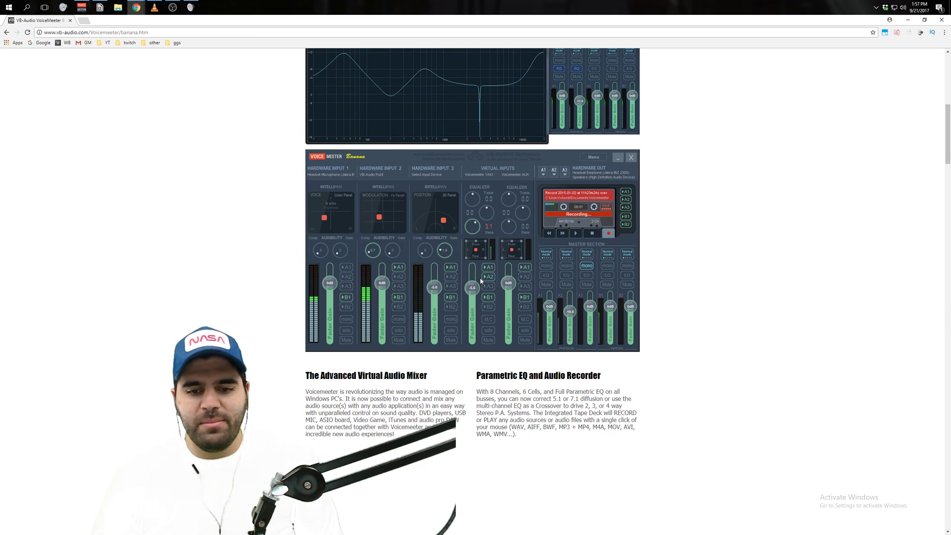
scroll(505, 297, down, 1)
scroll(505, 296, down, 8)
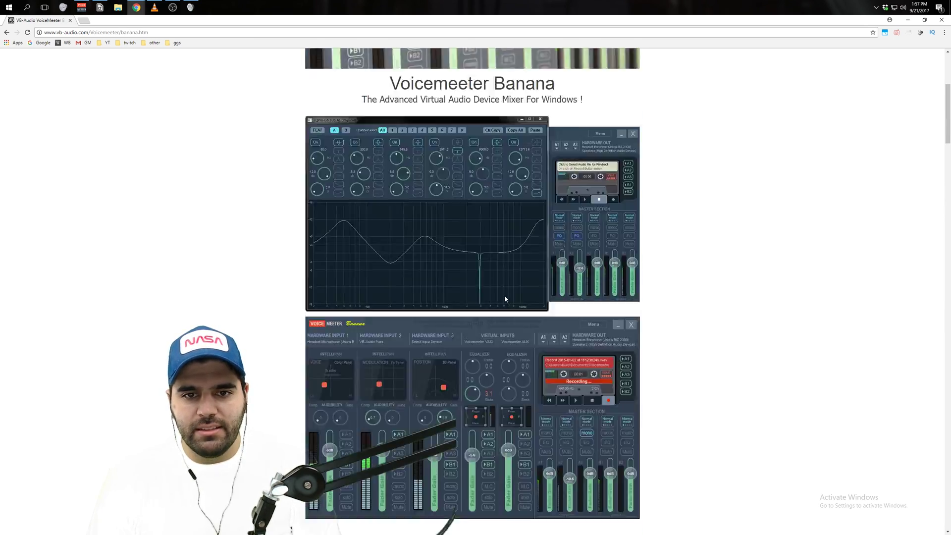
scroll(506, 297, down, 15)
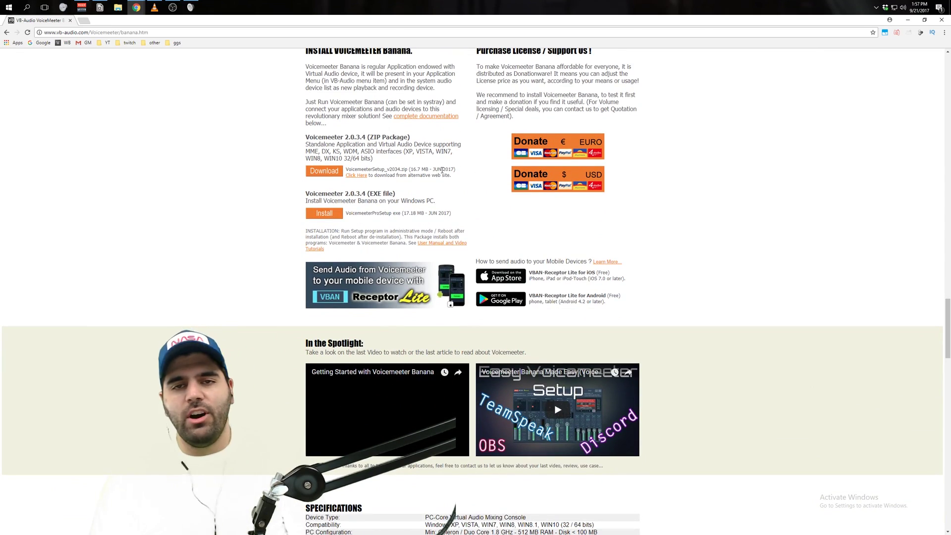
scroll(442, 170, up, 6)
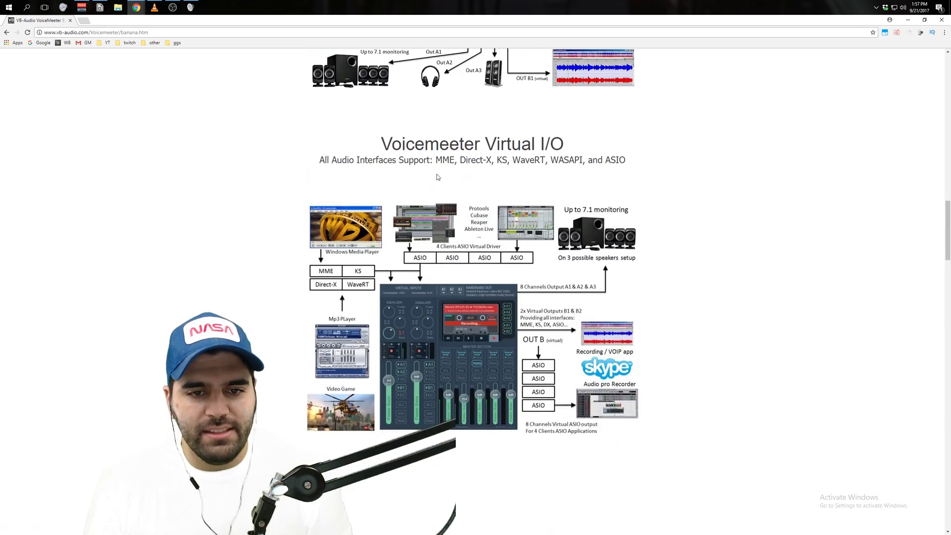
scroll(443, 202, down, 6)
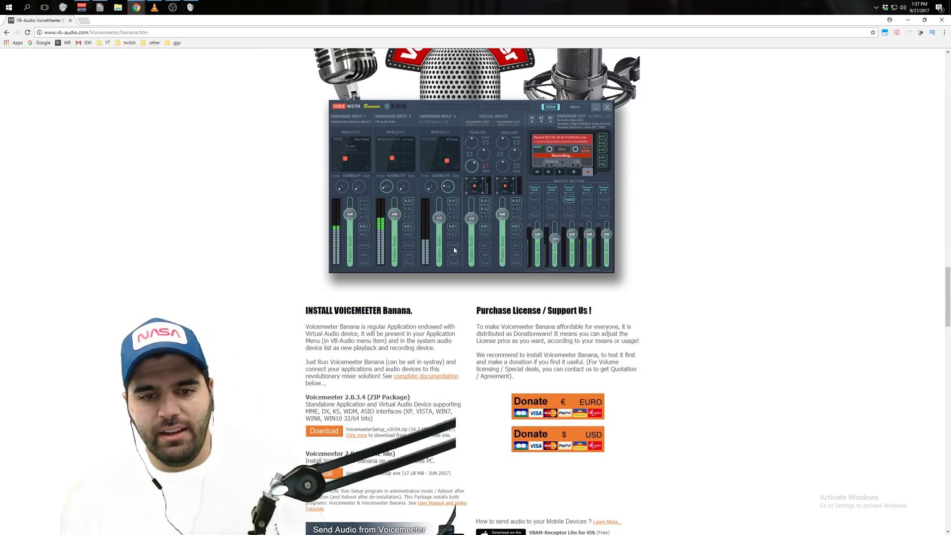
scroll(447, 258, up, 10)
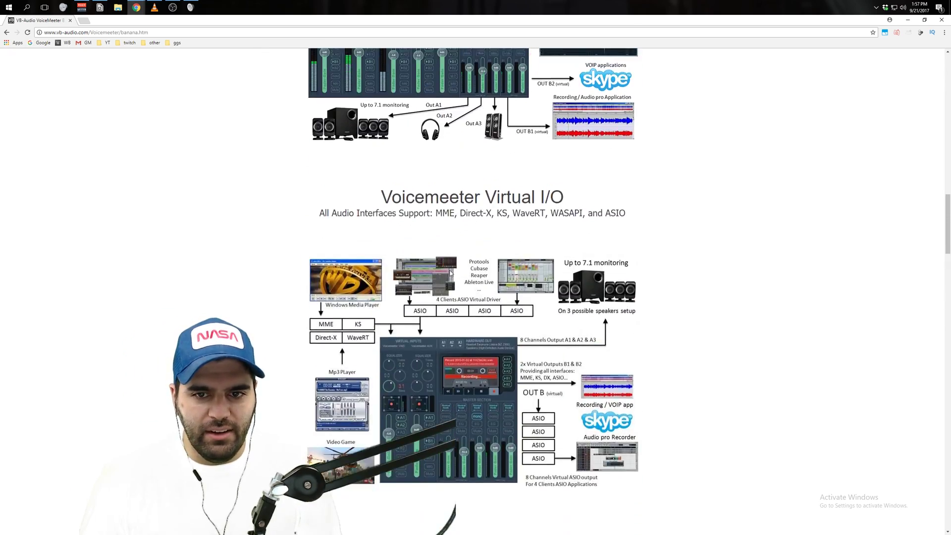
scroll(452, 274, up, 3)
scroll(452, 270, down, 10)
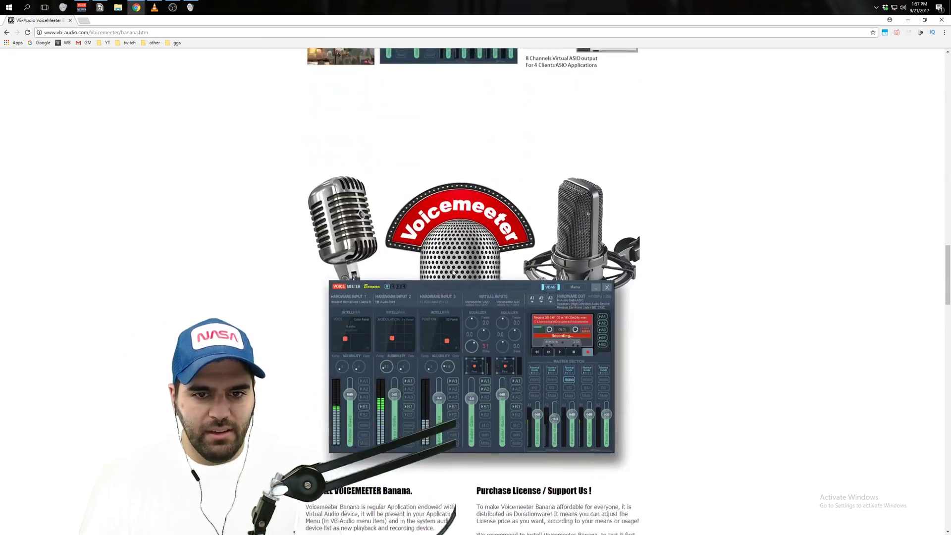
scroll(452, 266, down, 8)
scroll(440, 267, down, 10)
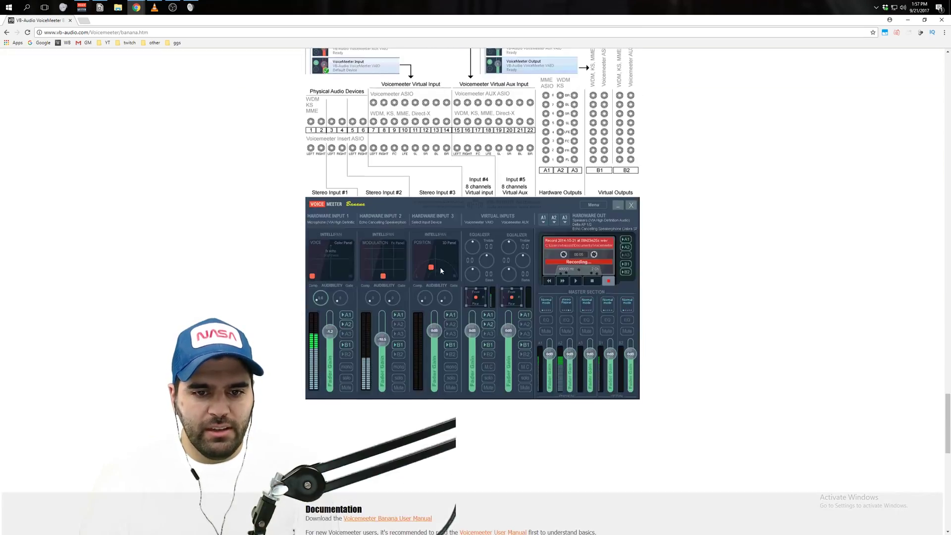
scroll(440, 267, up, 5)
scroll(440, 266, down, 15)
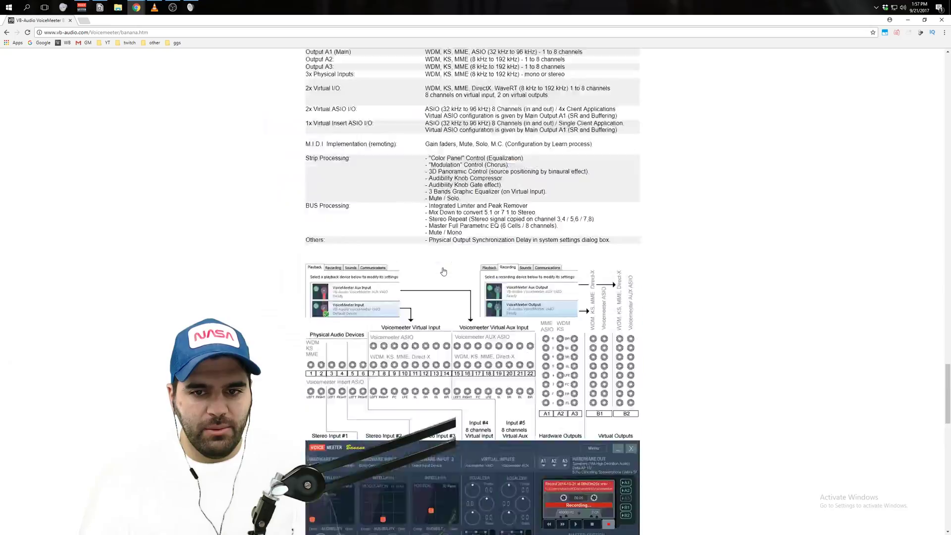
scroll(444, 268, up, 3)
scroll(443, 268, up, 10)
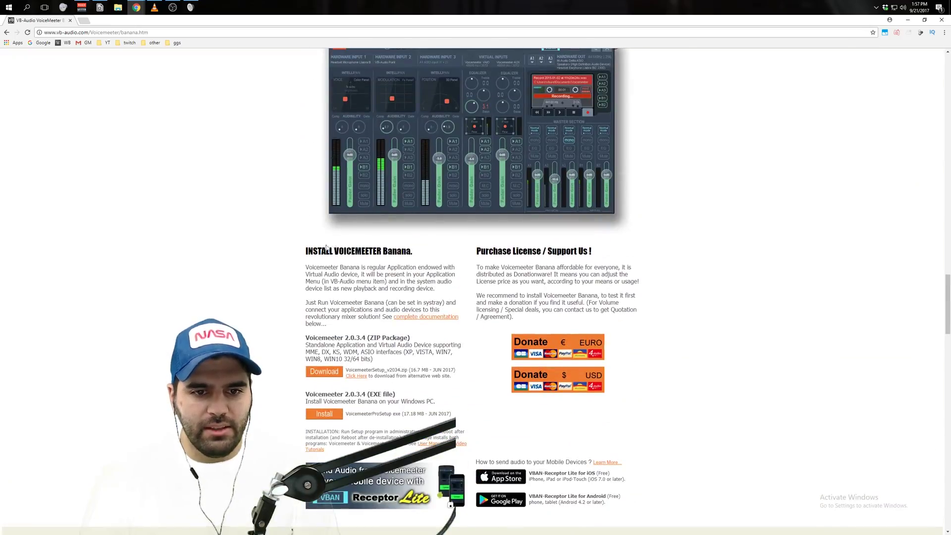
scroll(372, 419, down, 3)
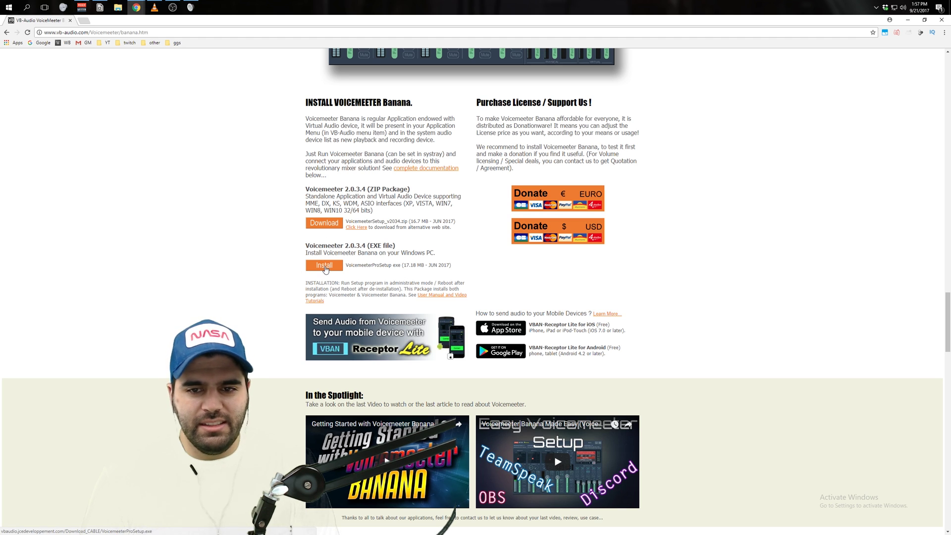
scroll(106, 67, down, 1)
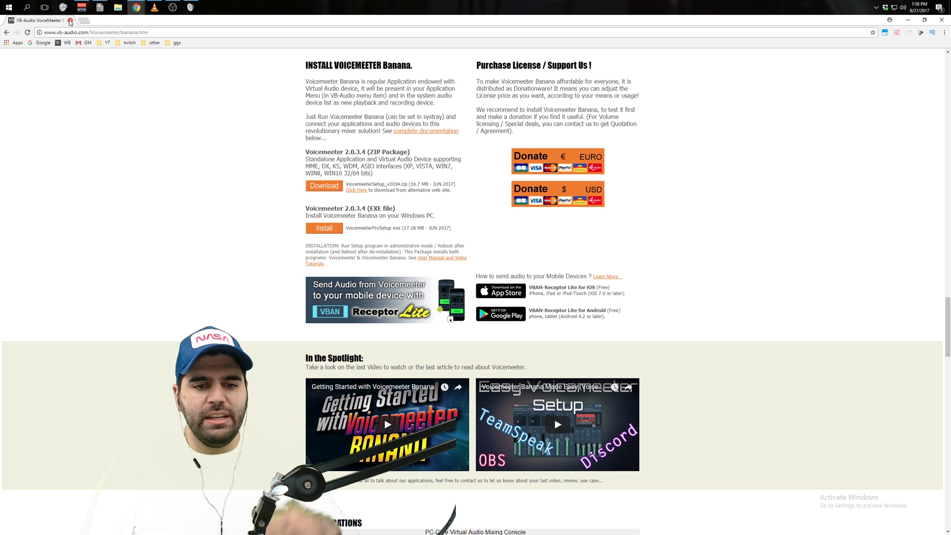
click(71, 21)
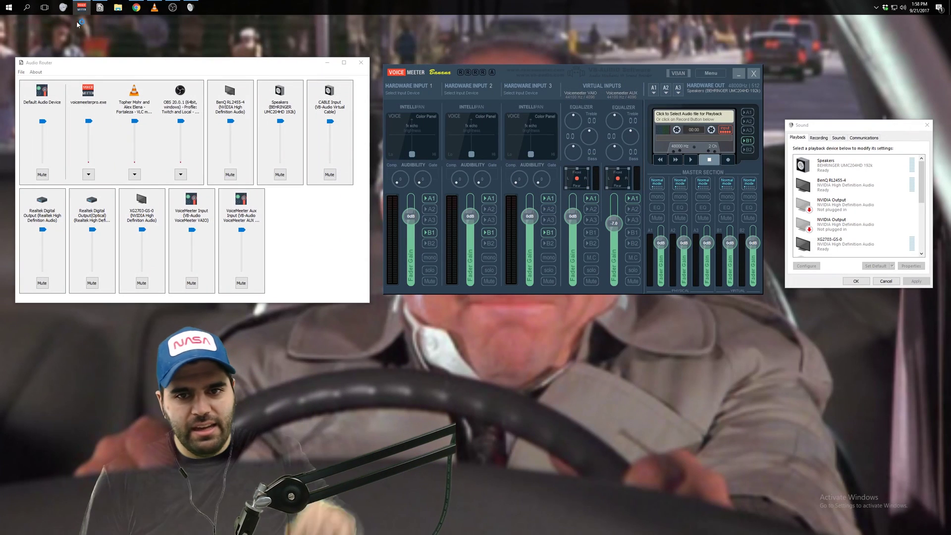
drag(599, 66, 642, 72)
drag(866, 126, 854, 91)
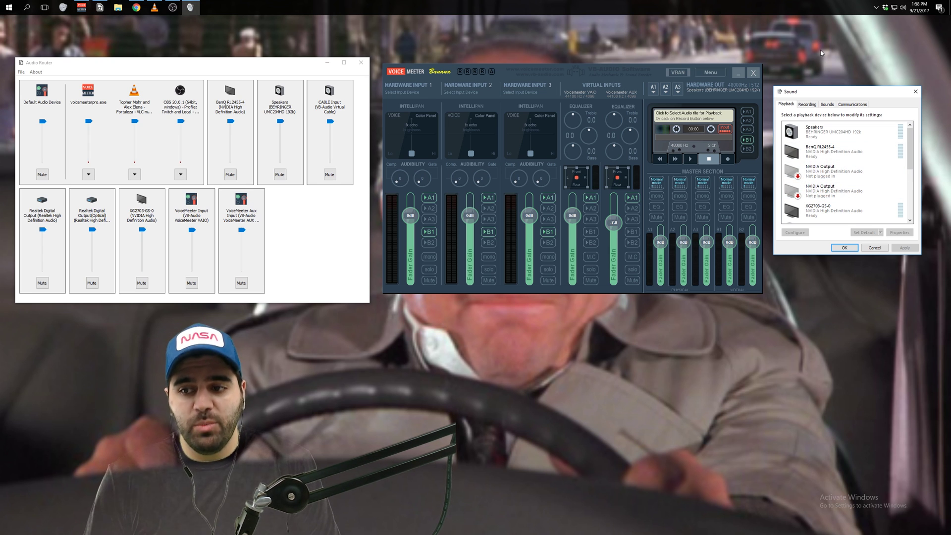
click(916, 92)
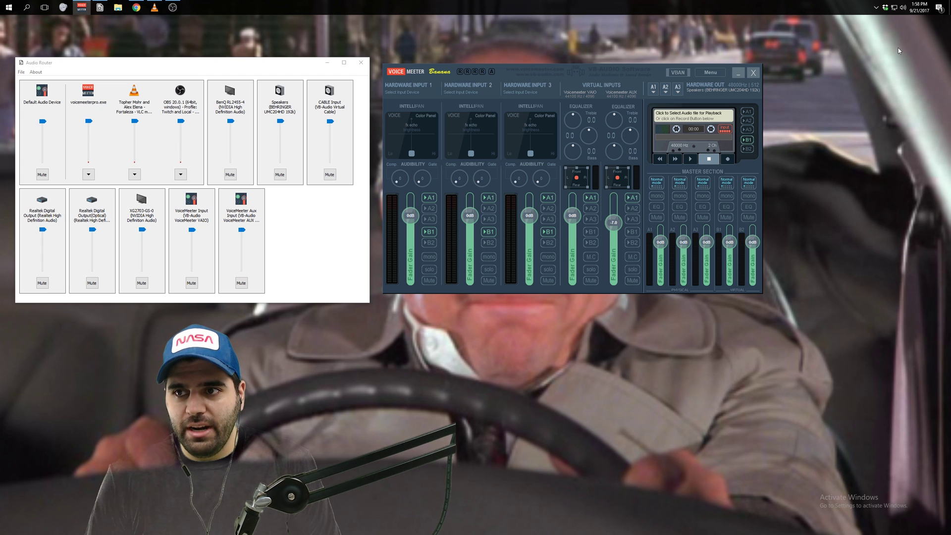
right_click(902, 7)
click(891, 4)
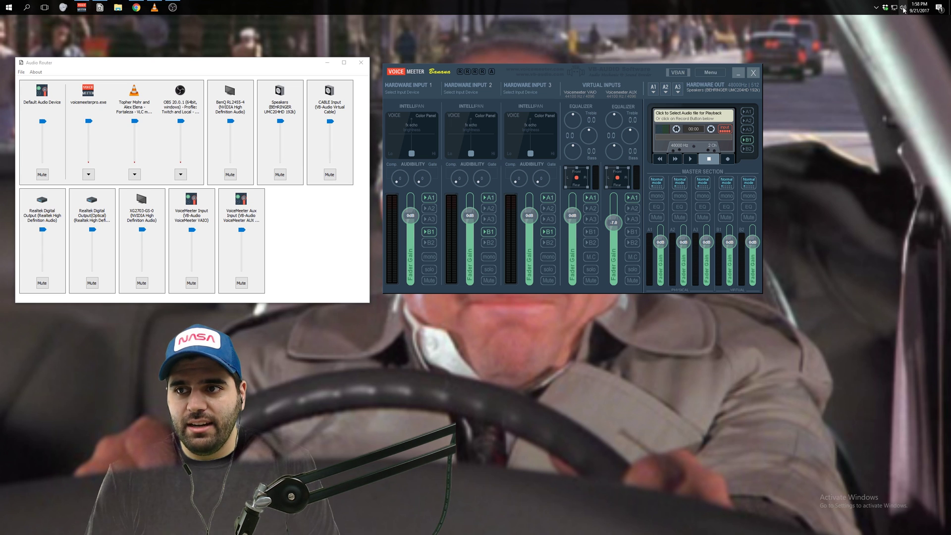
right_click(903, 9)
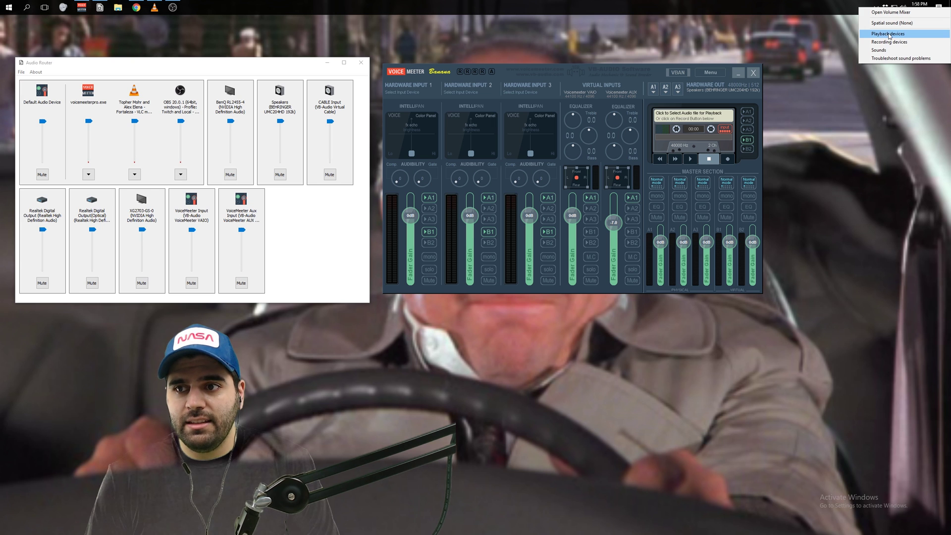
click(889, 33)
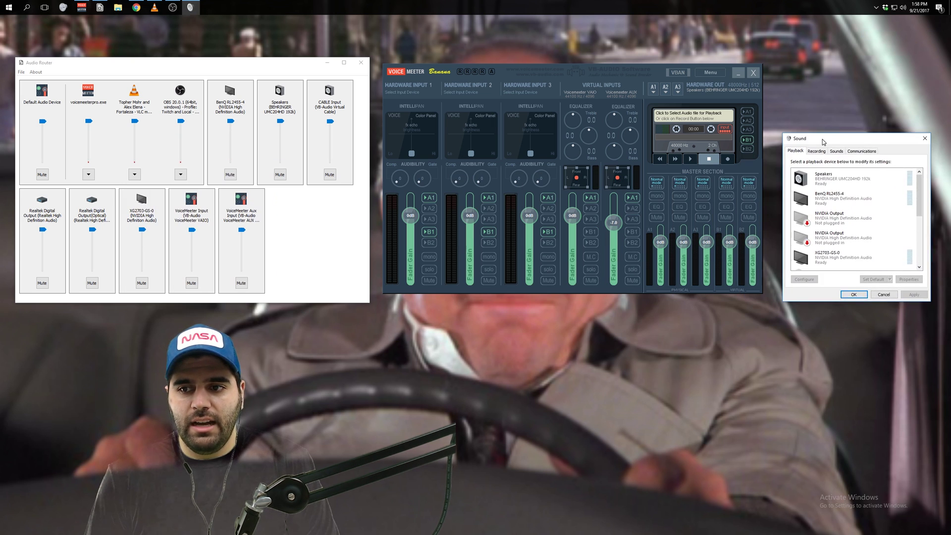
Bring the Sound dialog's Playback list into view and select VoiceMeeter Input, then VoiceMeeter Aux Input
drag(822, 142, 818, 136)
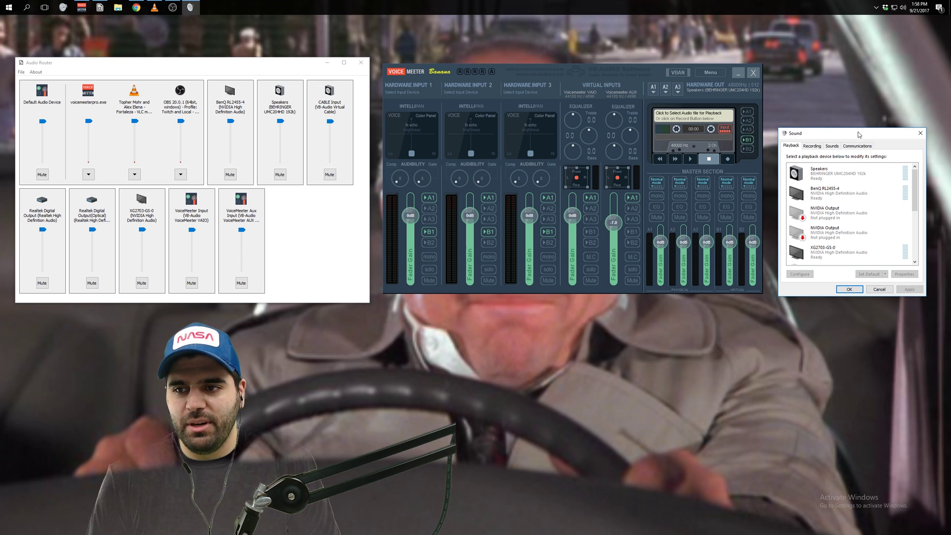
drag(860, 135, 852, 116)
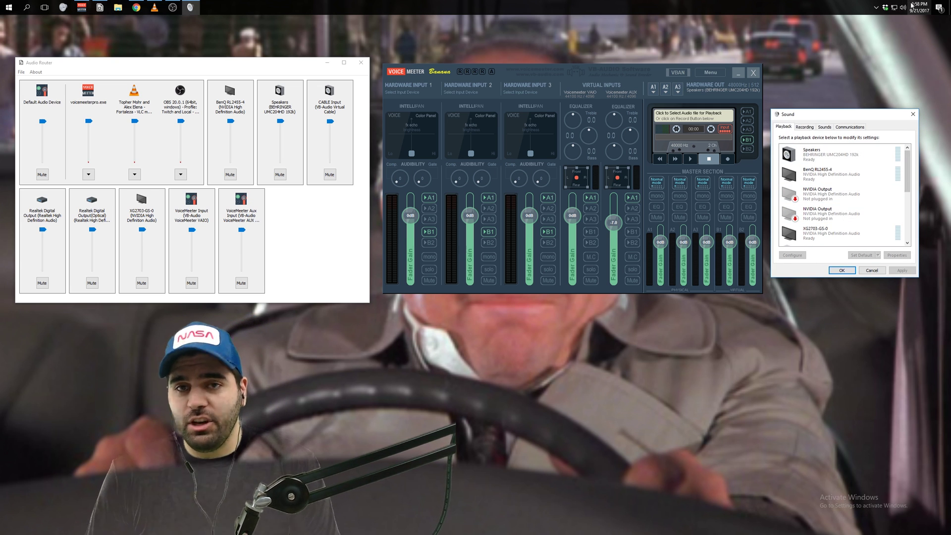
drag(909, 165, 910, 221)
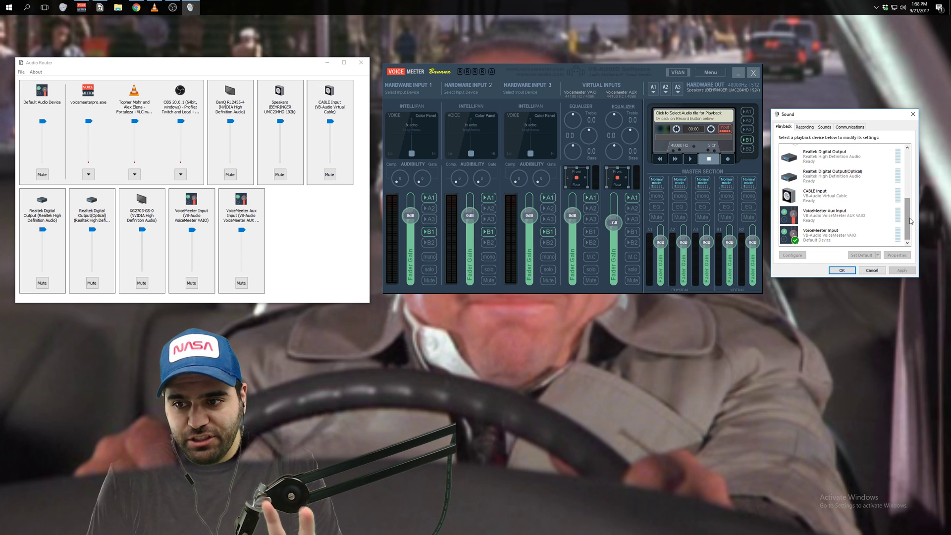
click(839, 236)
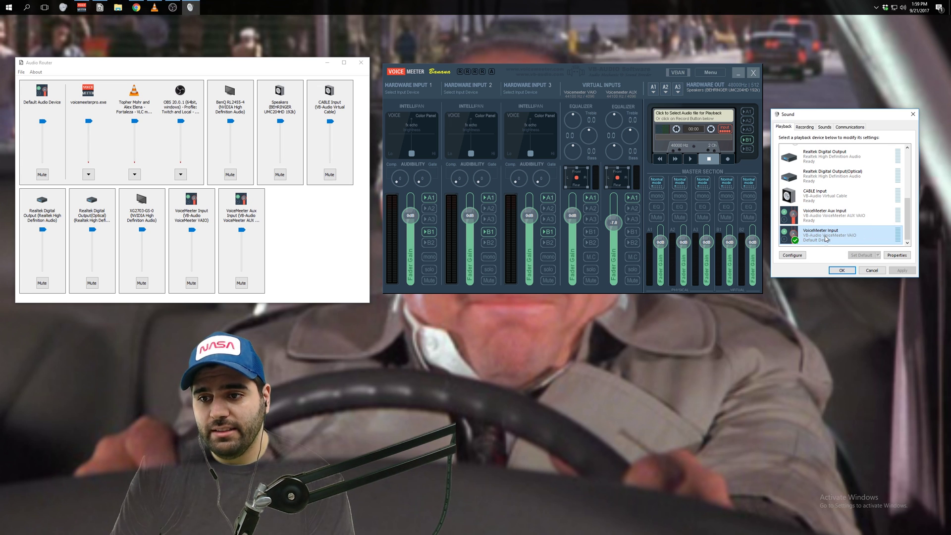
click(851, 213)
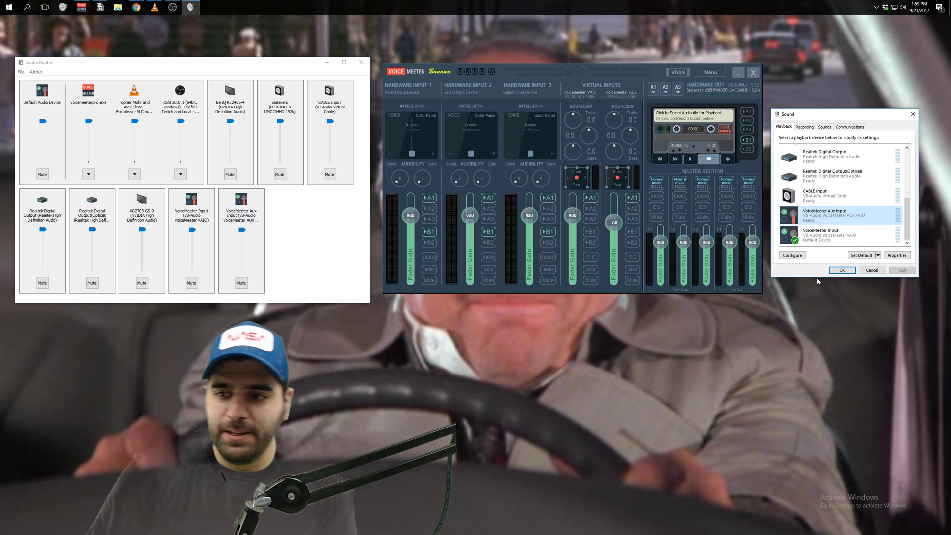
click(832, 238)
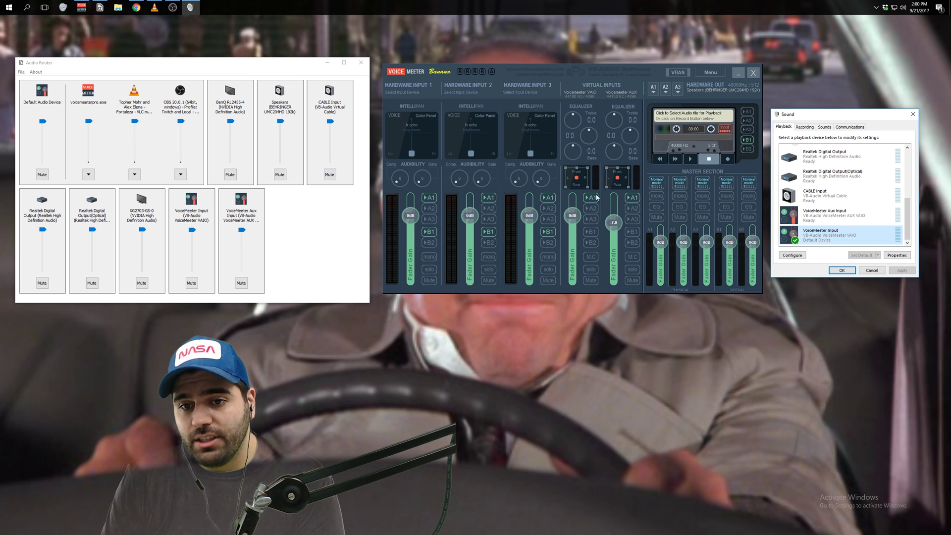
mouse_move(637, 73)
mouse_down()
mouse_move(574, 71)
mouse_move(664, 73)
mouse_move(635, 72)
mouse_up()
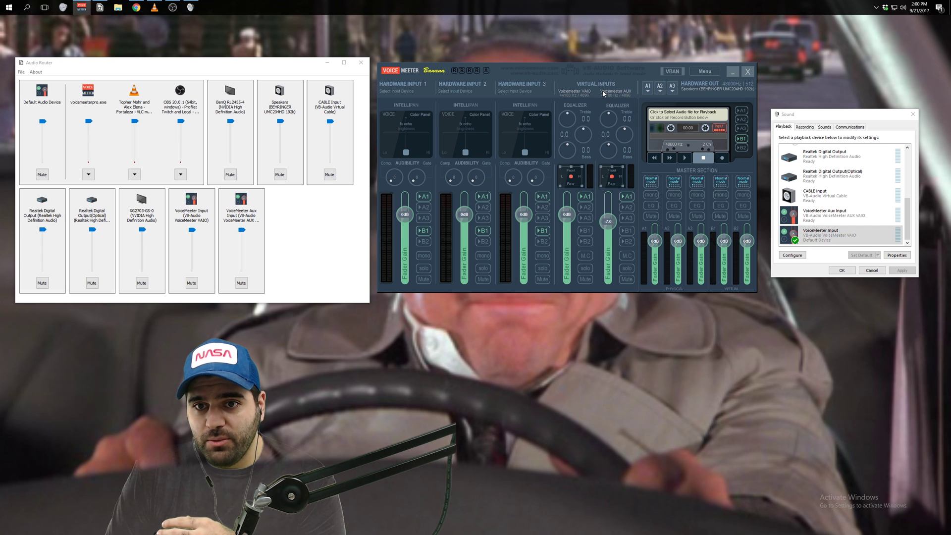
click(880, 236)
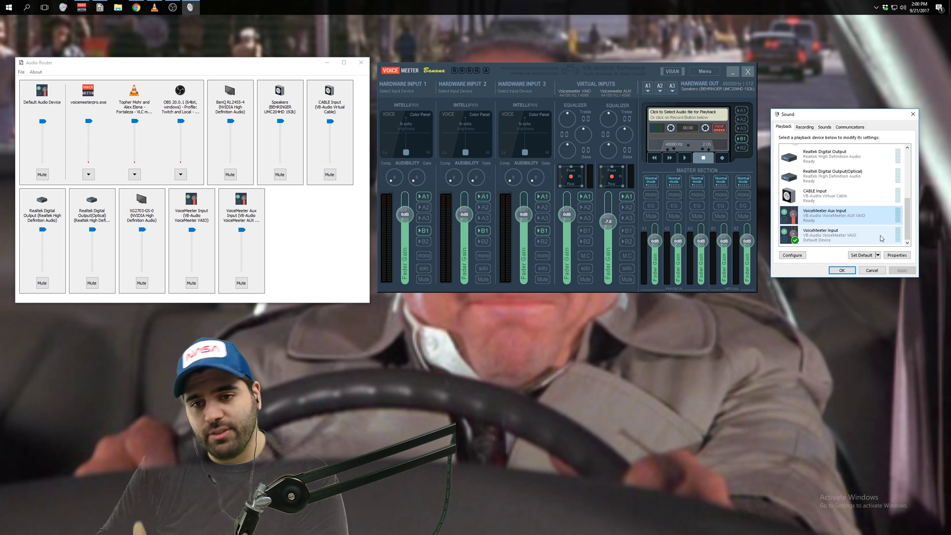
click(838, 232)
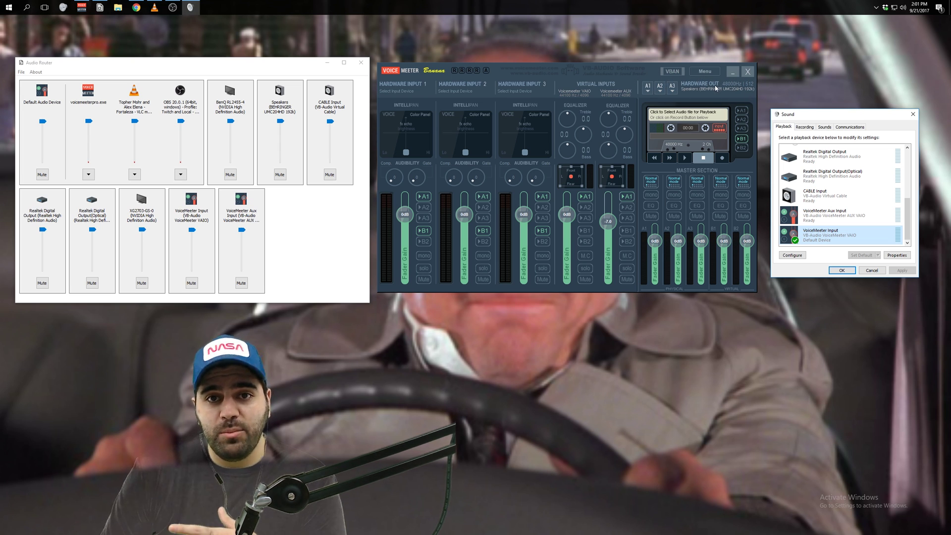
click(648, 87)
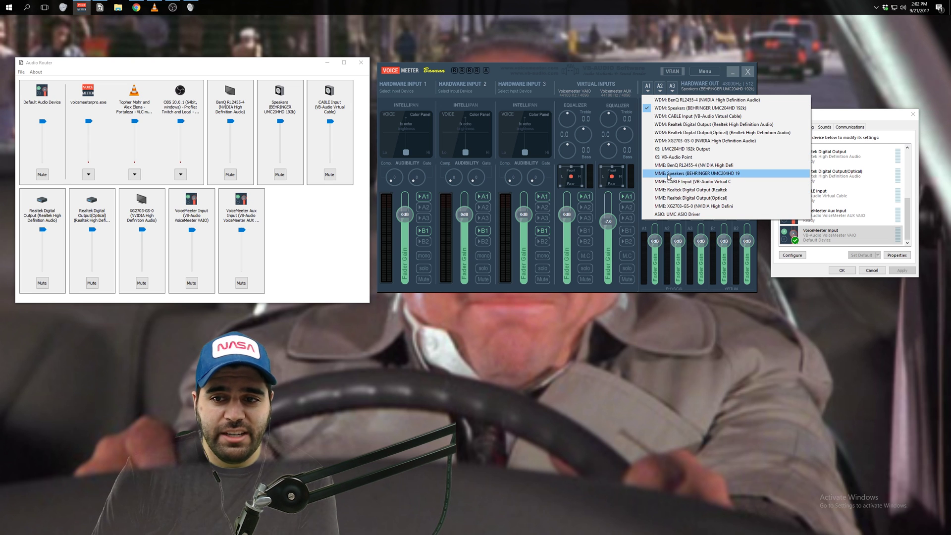
click(647, 89)
click(647, 89)
click(646, 94)
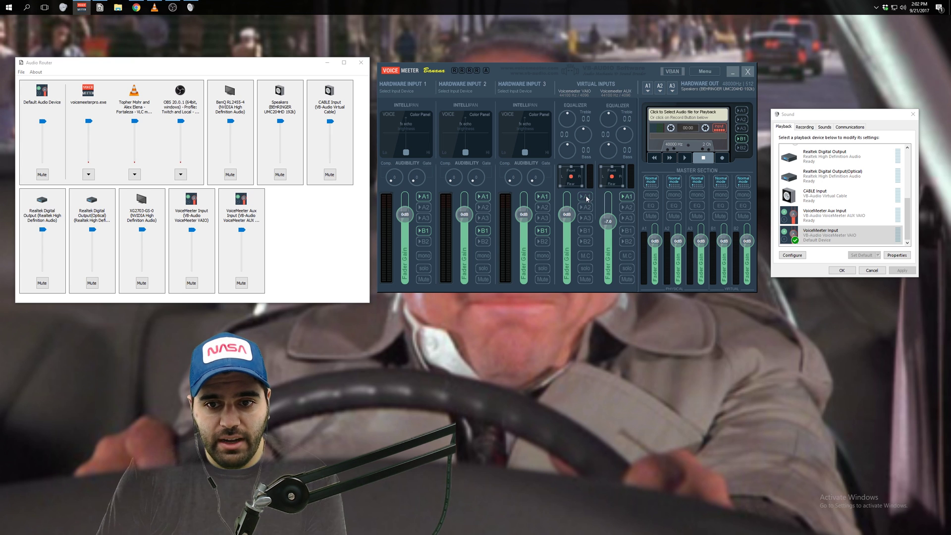
Enable A1 and disable B1 on the VoiceMeeter VAIO virtual input strip
click(588, 197)
click(589, 231)
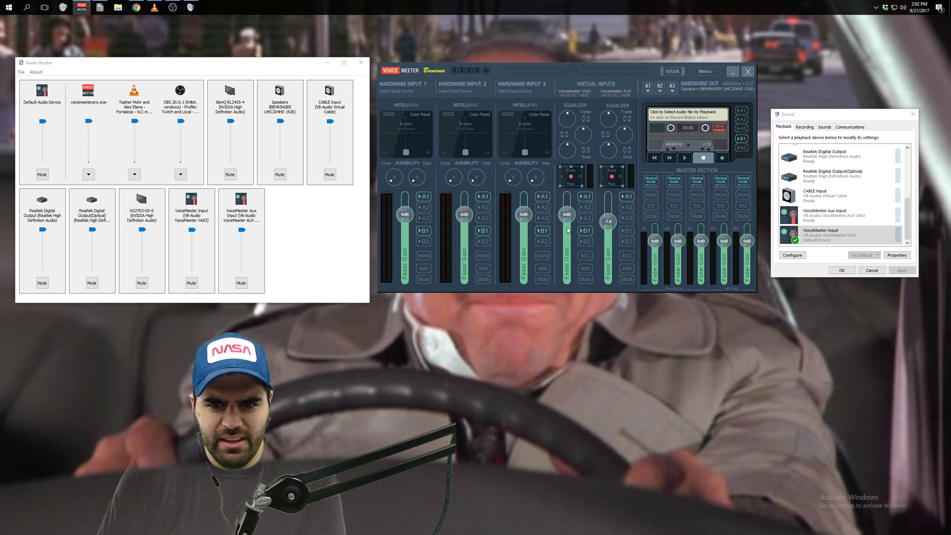
click(588, 232)
click(589, 198)
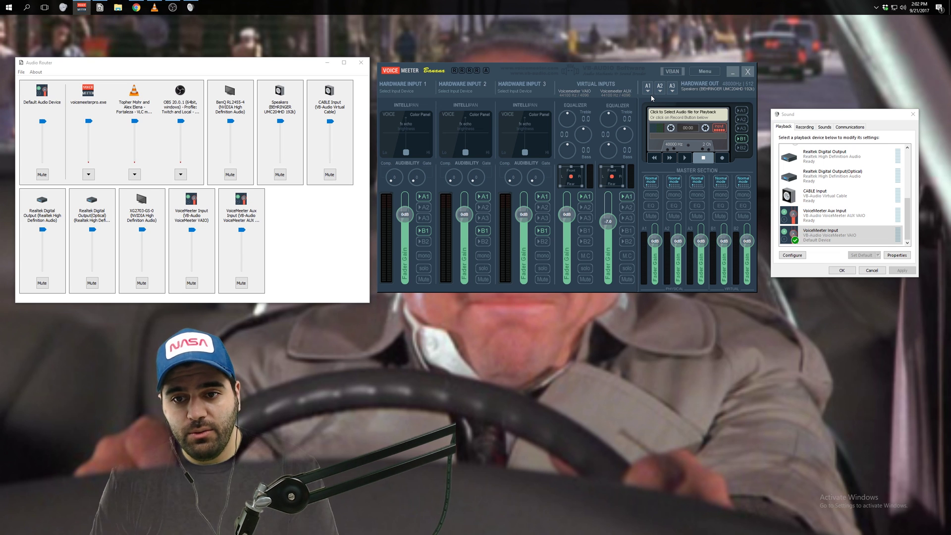
mouse_move(840, 116)
mouse_down()
mouse_move(840, 88)
mouse_move(837, 106)
mouse_up()
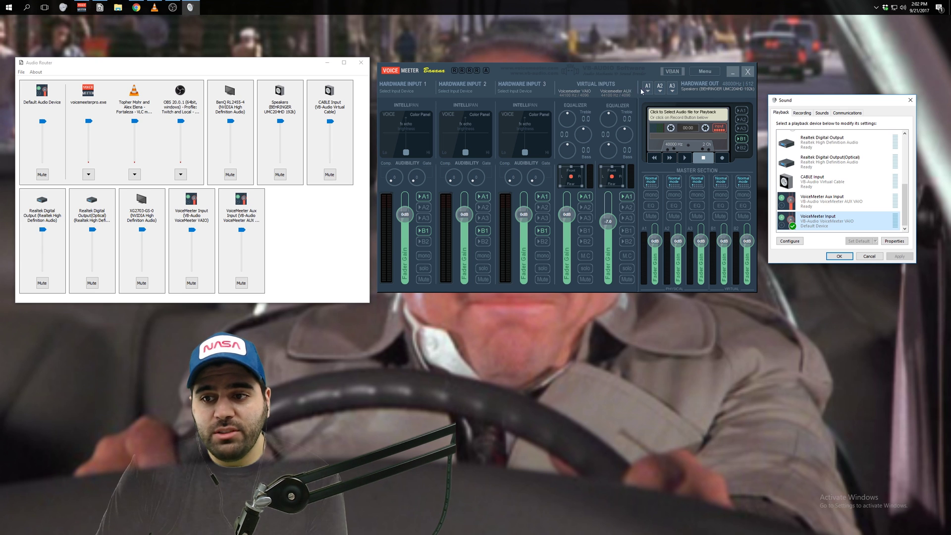
mouse_move(840, 102)
mouse_down()
mouse_move(720, 88)
mouse_move(845, 100)
mouse_up()
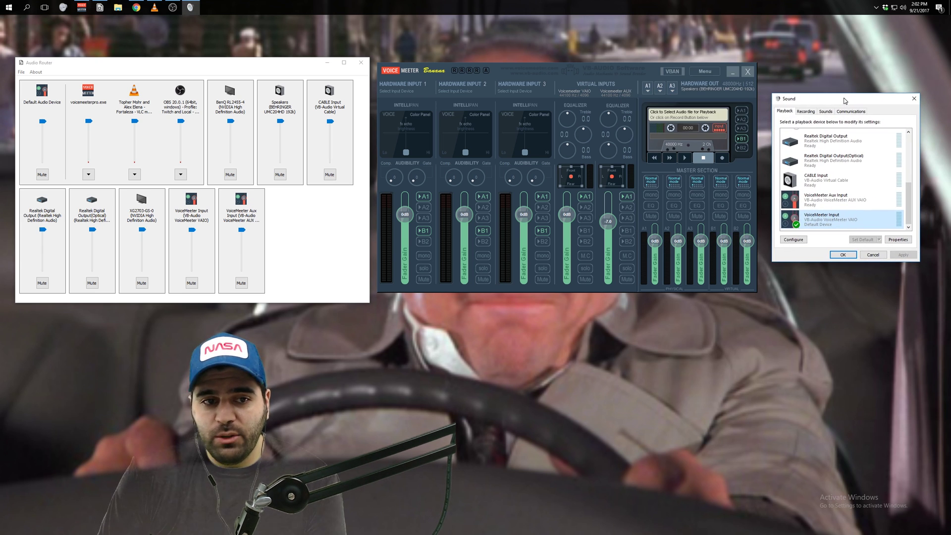
click(842, 198)
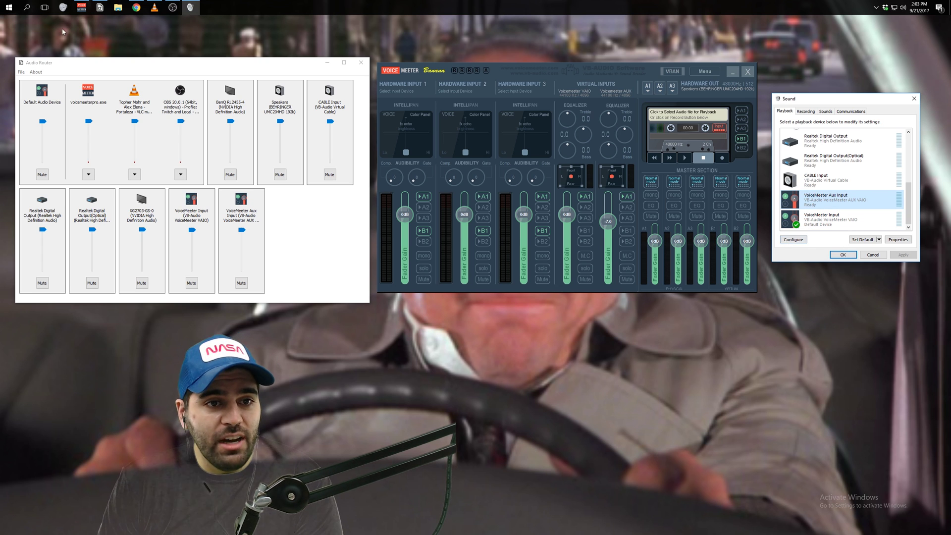
Move Audio Router aside and use its File menu to switch to the application routing list
drag(138, 64, 175, 62)
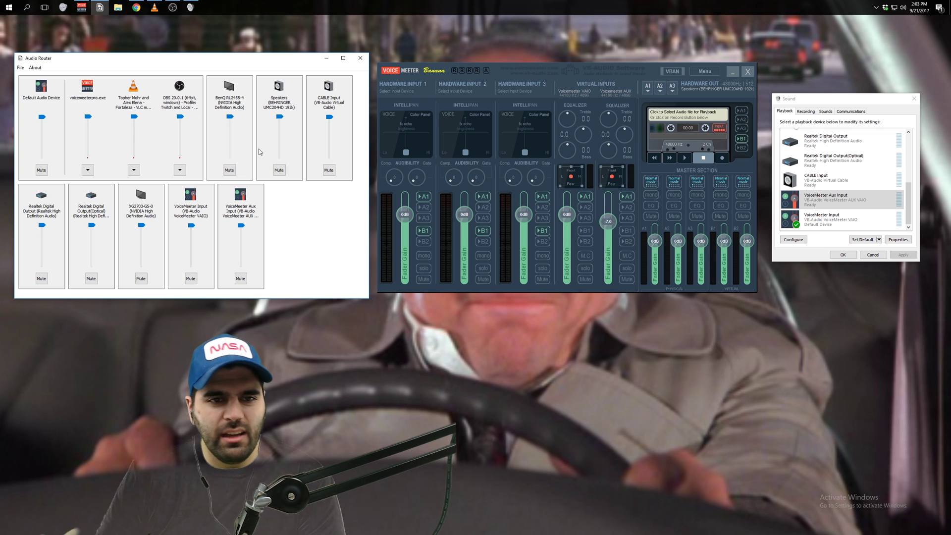
click(20, 68)
click(27, 87)
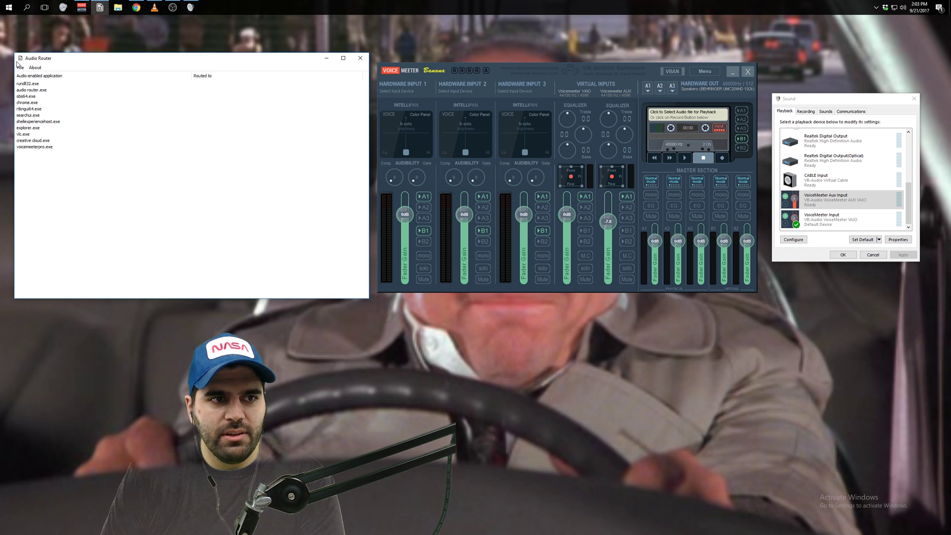
click(20, 68)
click(30, 87)
click(20, 67)
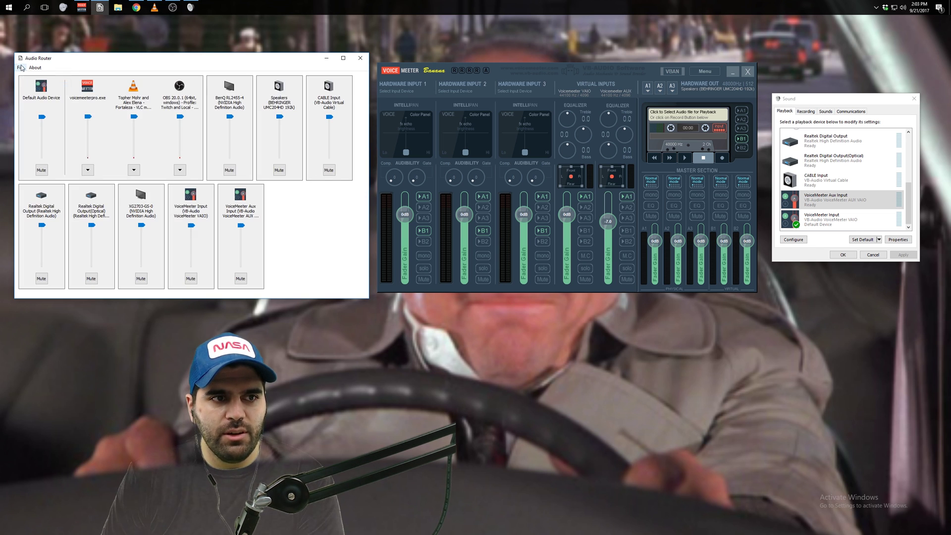
click(30, 87)
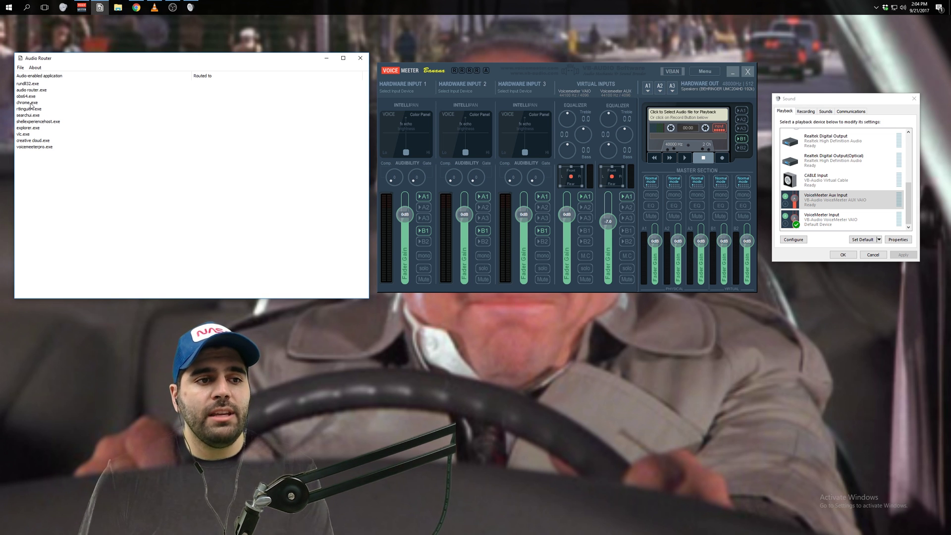
Set chrome.exe's Route Audio device to VoiceMeeter Aux Input (VB-Audio VoiceMeeter AUX VAIO) and confirm
double_click(32, 103)
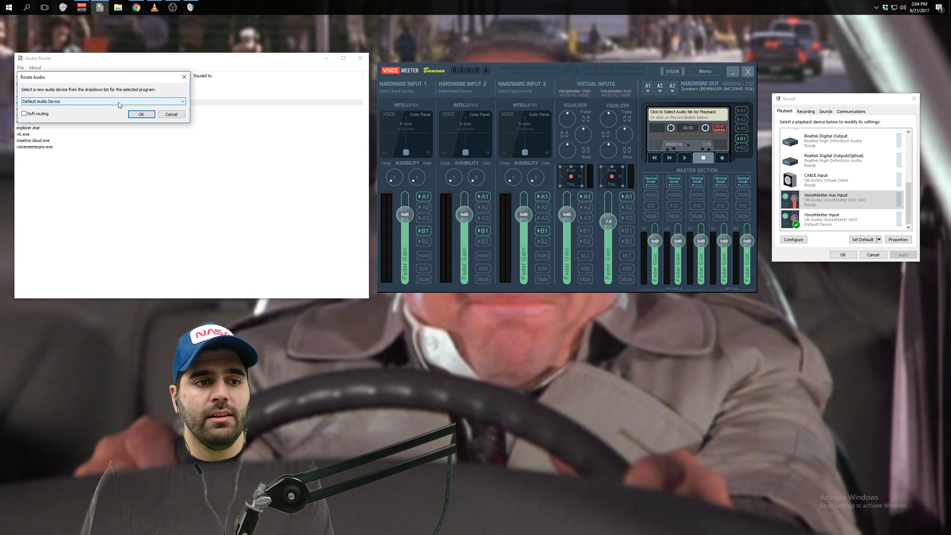
drag(111, 77, 257, 94)
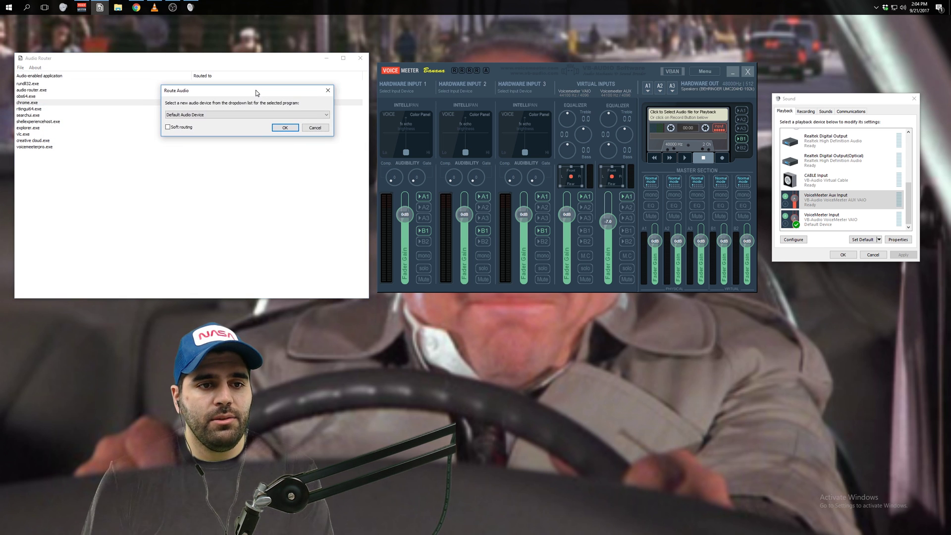
click(258, 115)
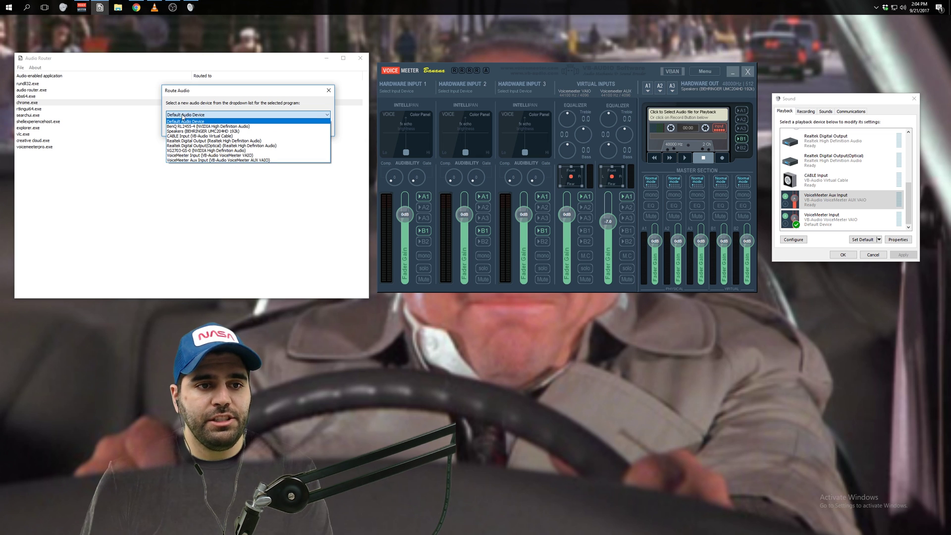
click(214, 161)
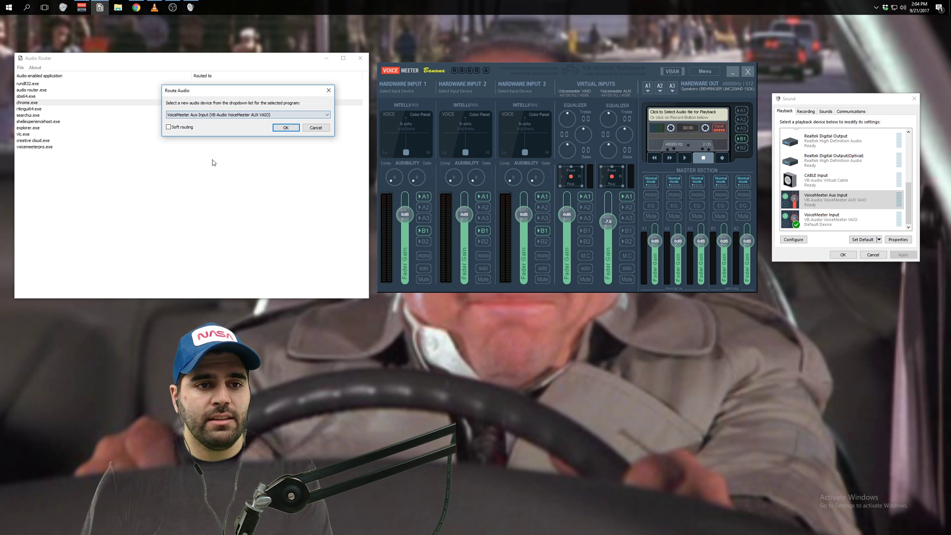
click(284, 128)
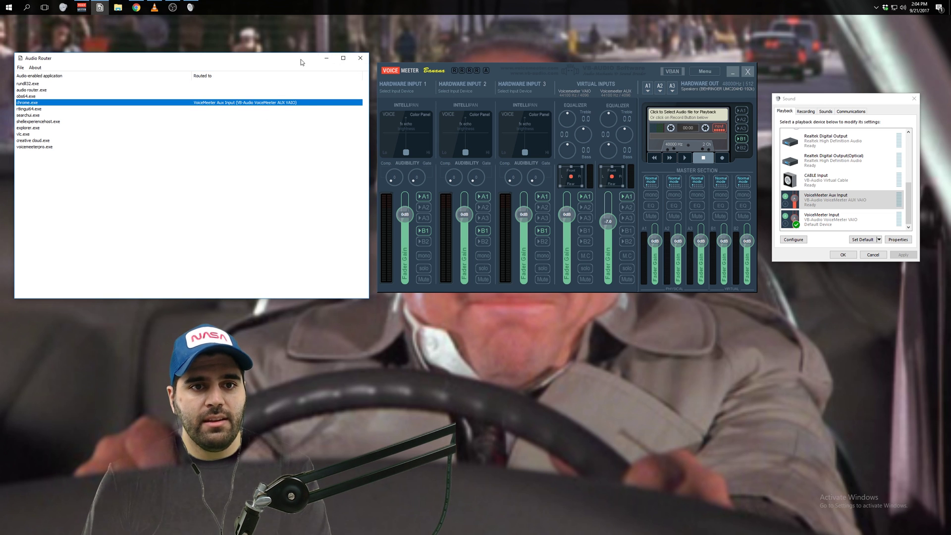
Bring the Voicemeeter mixer into place and run Restart Audio Engine from its Menu
mouse_move(300, 63)
mouse_down()
mouse_move(292, 59)
mouse_move(300, 61)
mouse_up()
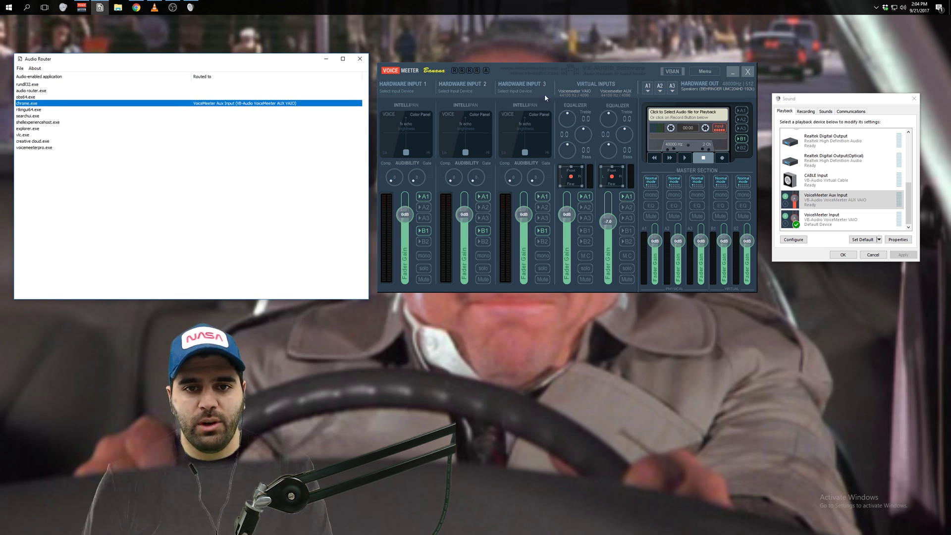
drag(605, 70, 604, 62)
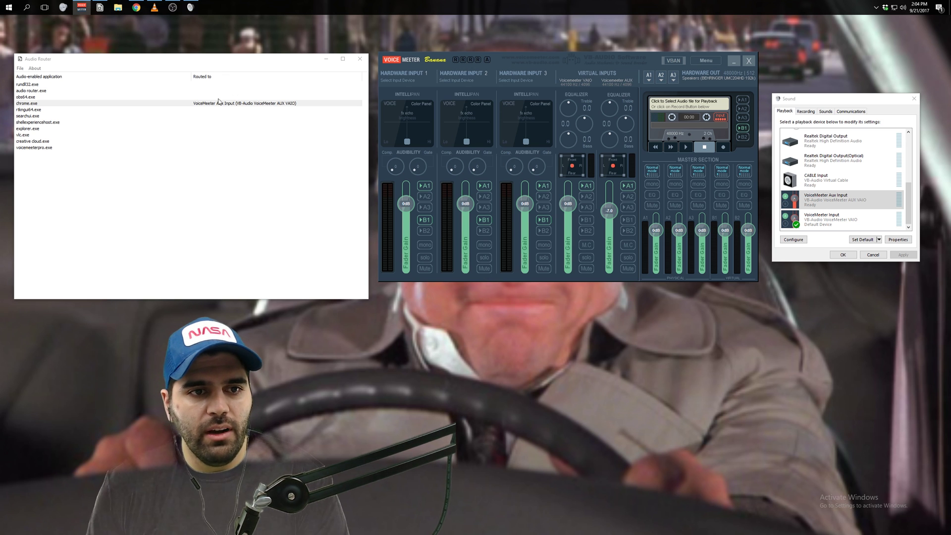
drag(656, 62, 652, 65)
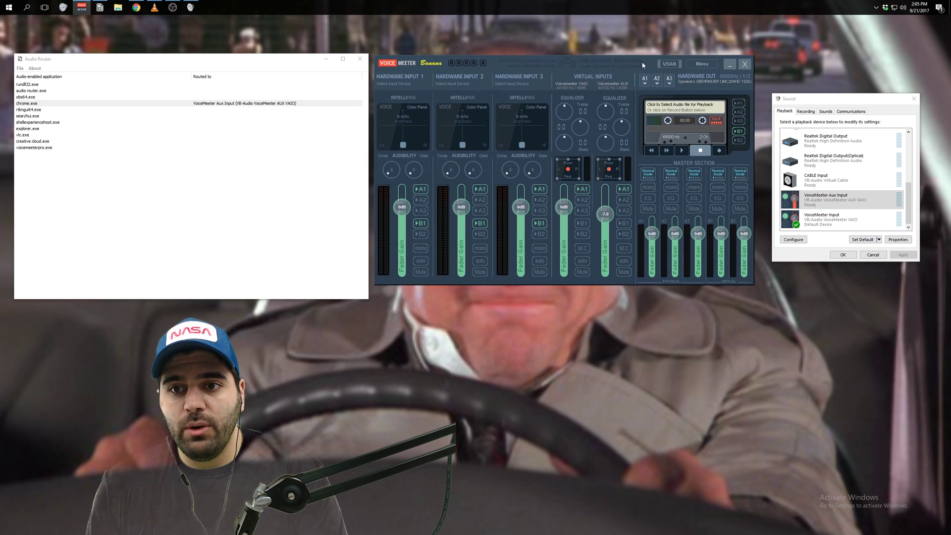
click(707, 65)
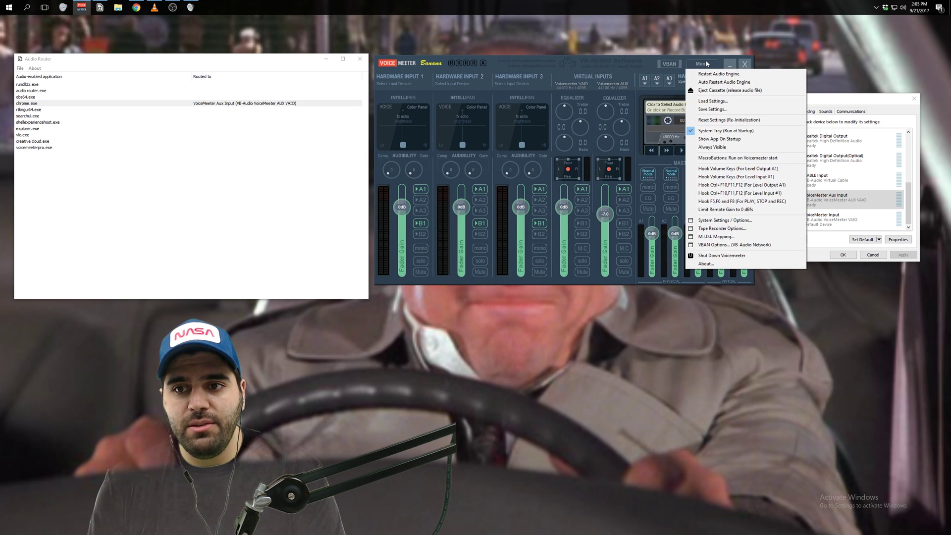
click(732, 75)
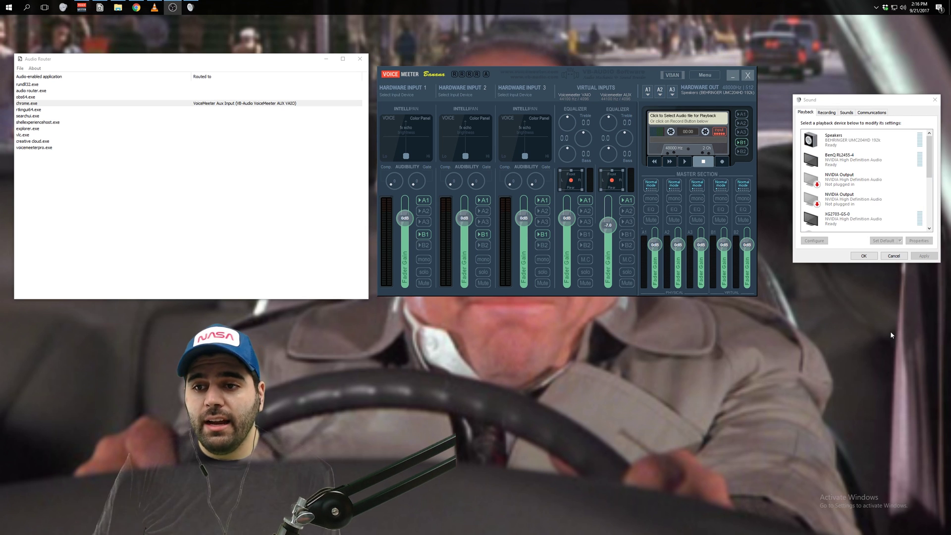
Recheck VoiceMeeter Input in the Sound playback list and close Voicemeeter's Menu without changing anything
drag(930, 154, 933, 199)
click(868, 227)
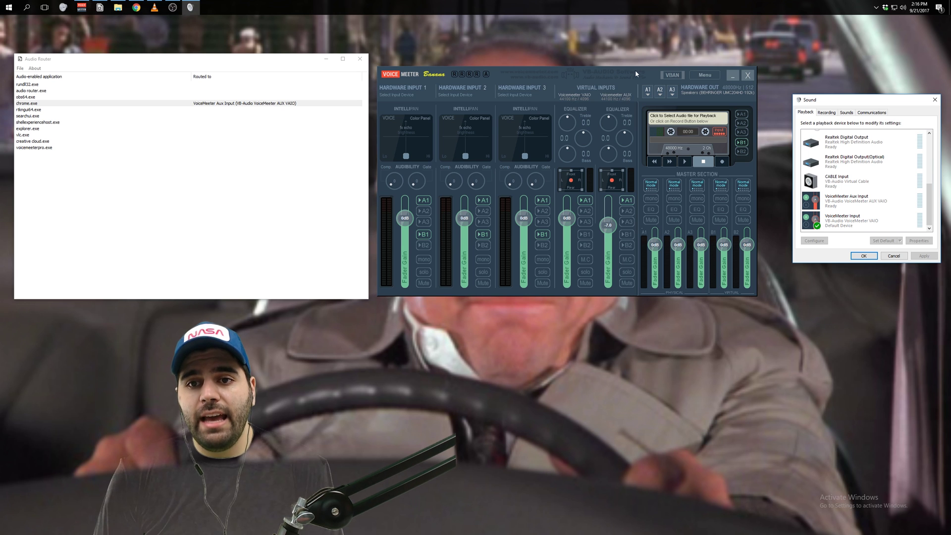
mouse_move(639, 75)
mouse_down()
mouse_move(676, 65)
mouse_move(639, 62)
mouse_move(644, 70)
mouse_up()
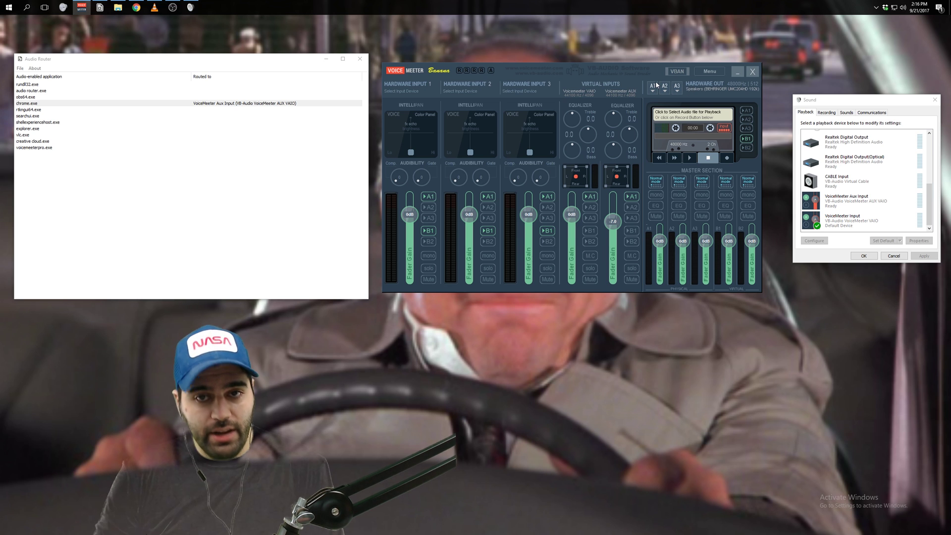
click(707, 72)
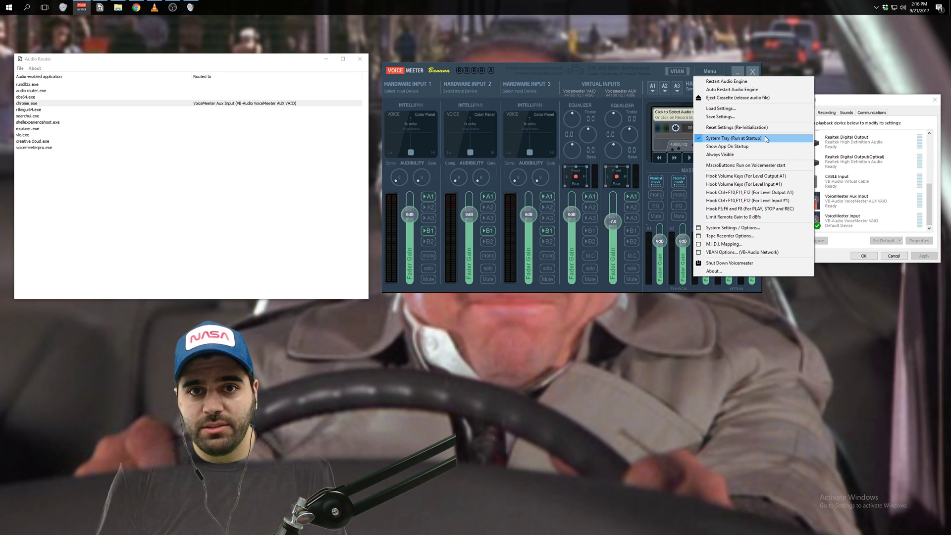
click(658, 77)
click(850, 220)
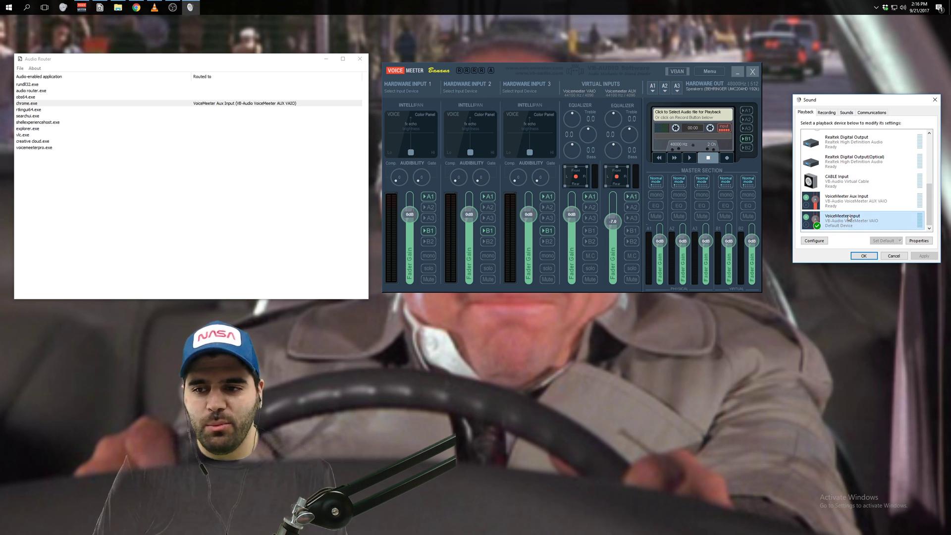
scroll(847, 198, up, 3)
scroll(848, 179, down, 3)
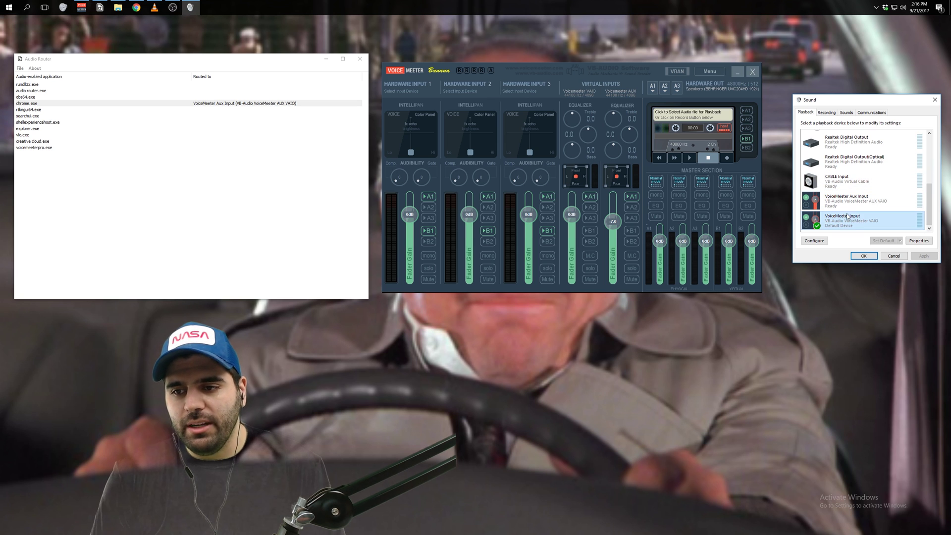
click(708, 72)
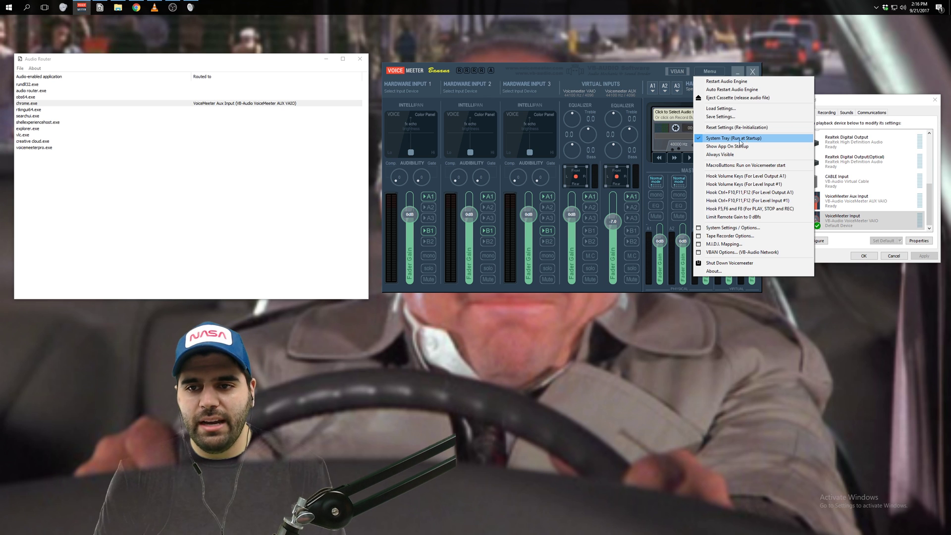
click(657, 67)
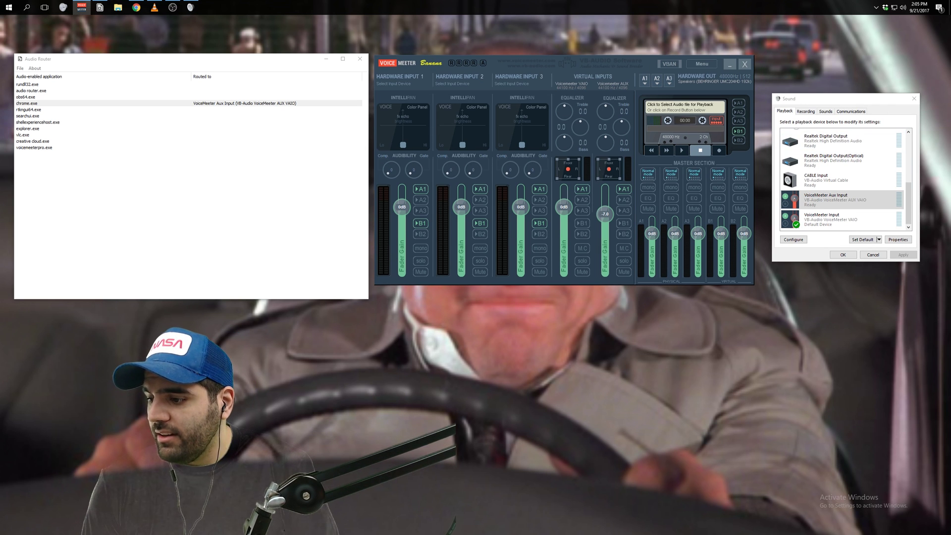
Bring OBS Studio forward and shift it left so the Sound playback list shows beside it
click(172, 8)
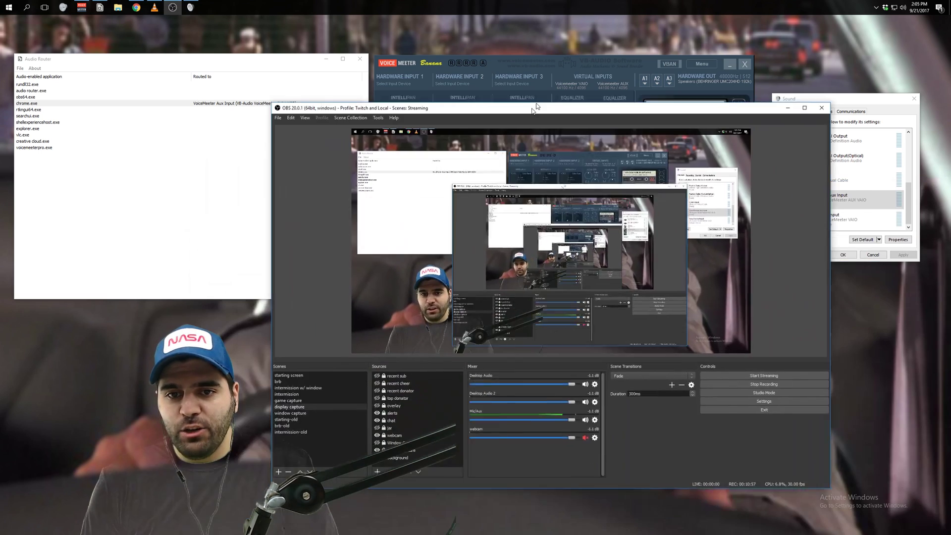
drag(552, 90, 577, 56)
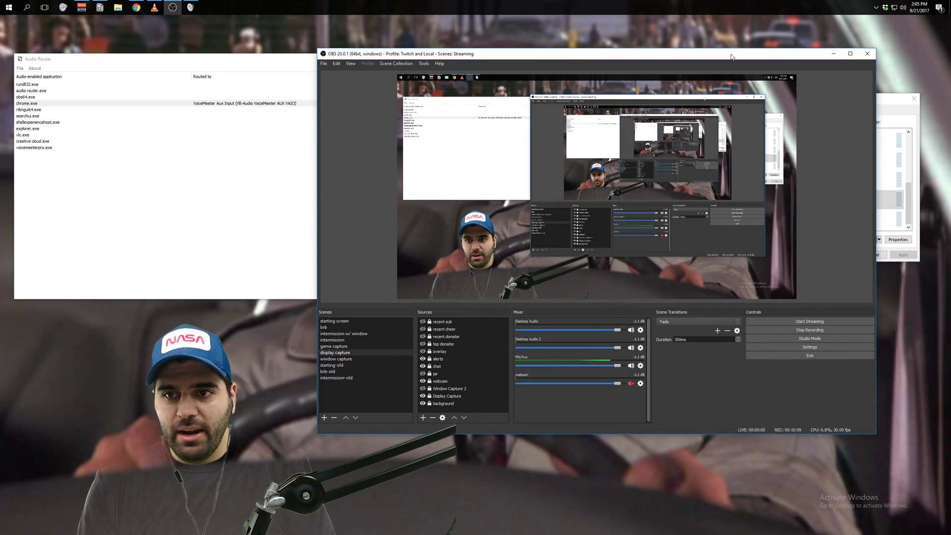
drag(731, 57, 632, 52)
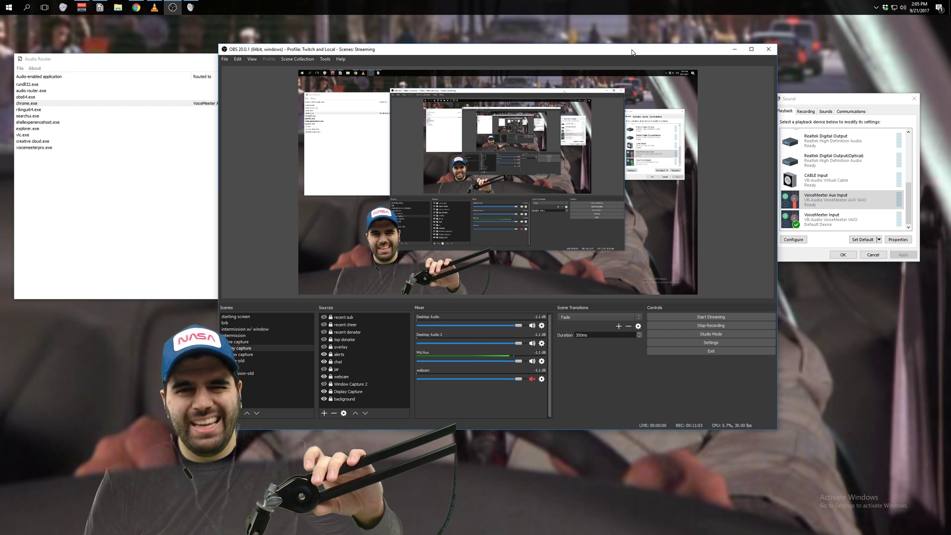
drag(632, 50, 680, 40)
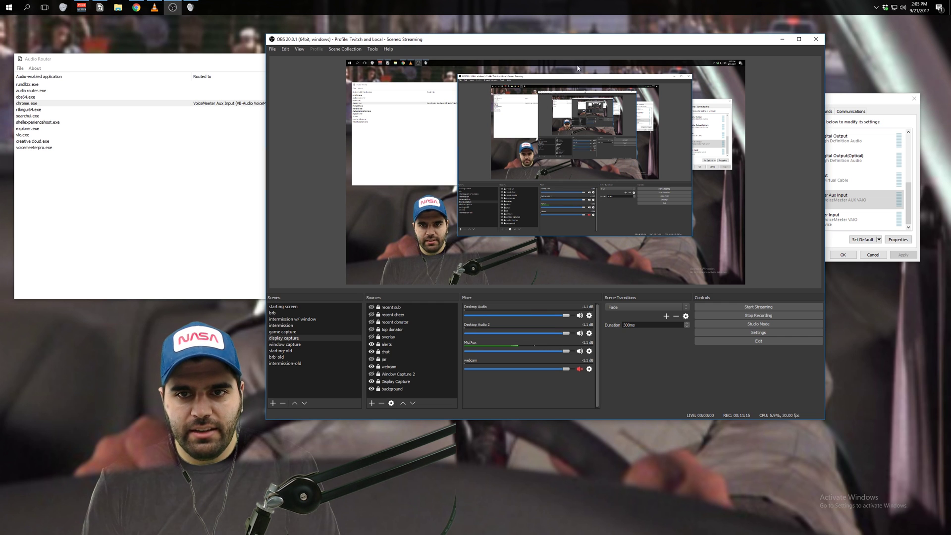
drag(495, 39, 442, 45)
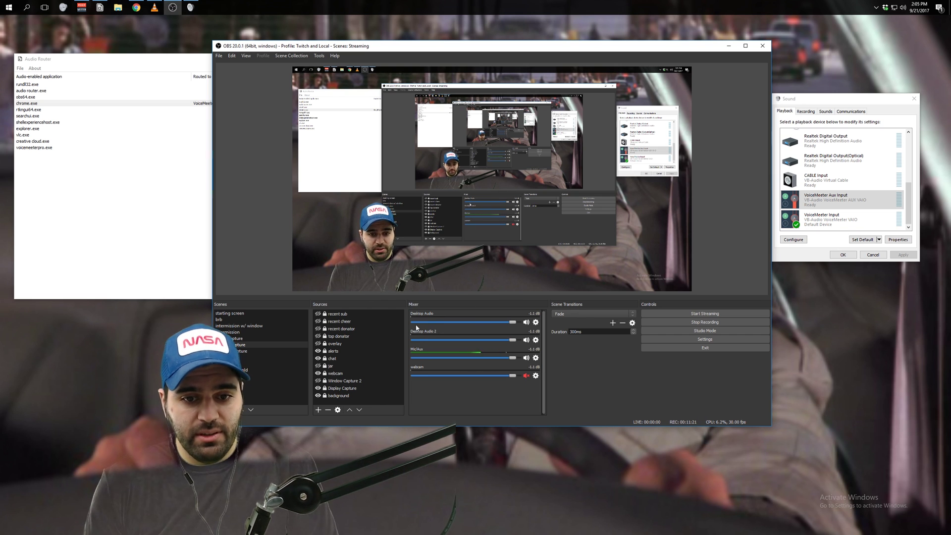
click(694, 339)
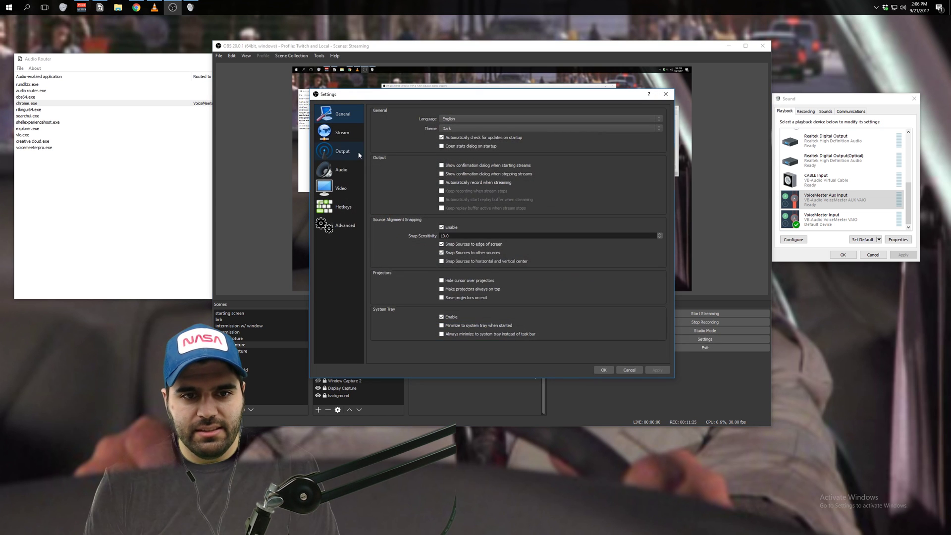
click(345, 169)
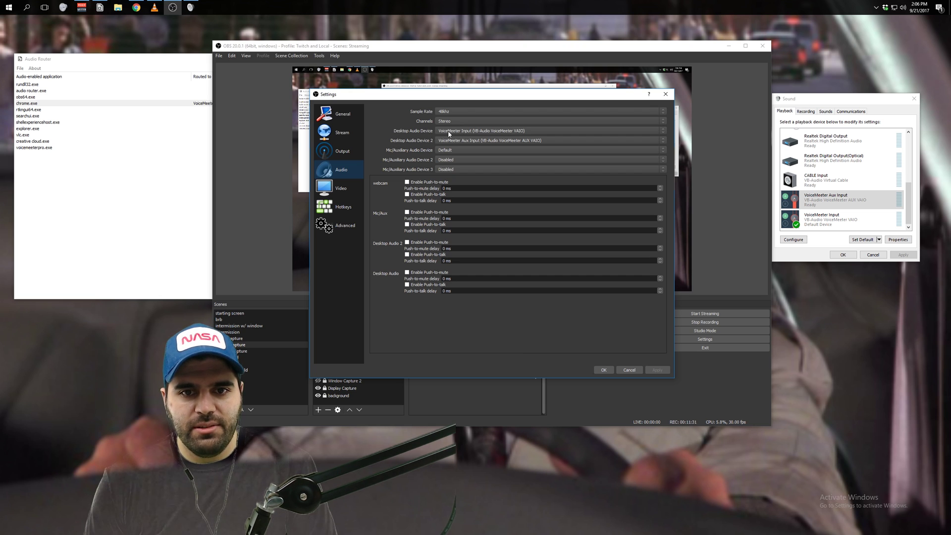
click(630, 370)
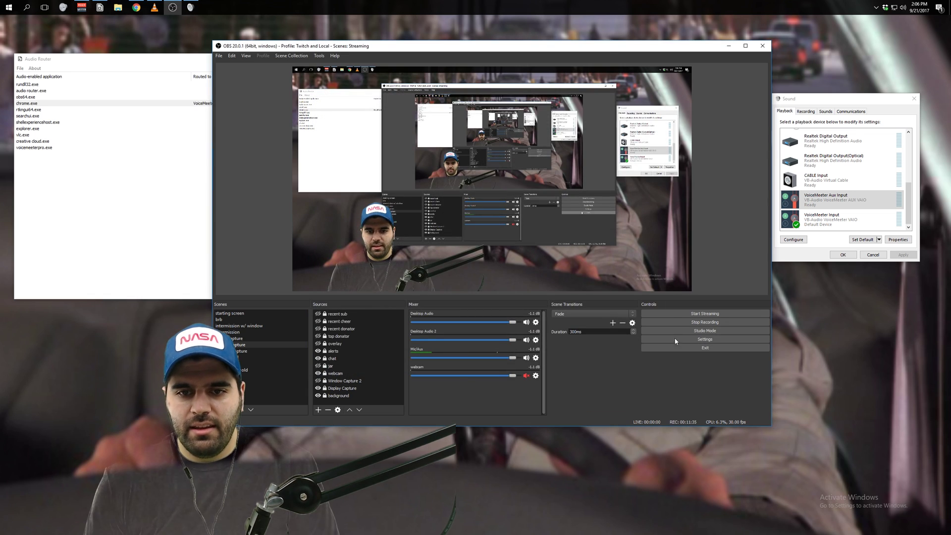
Minimize Voicemeeter and Audio Router, close the Sound dialog, and reposition the OBS window
drag(589, 49, 674, 269)
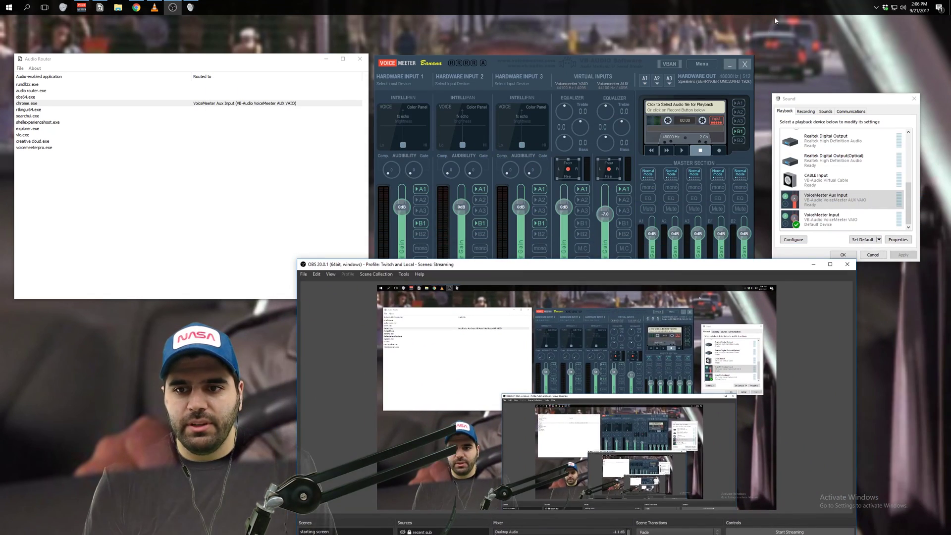
click(728, 66)
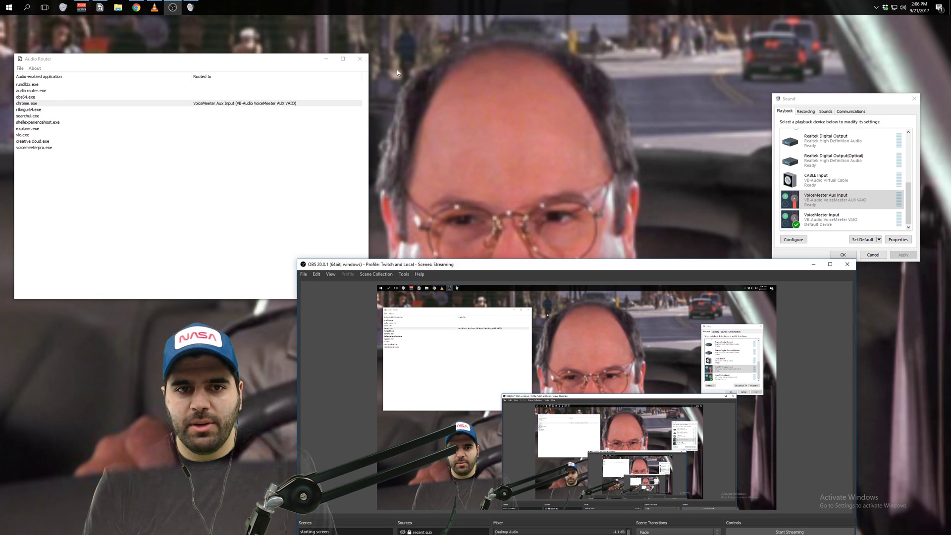
click(326, 58)
click(914, 99)
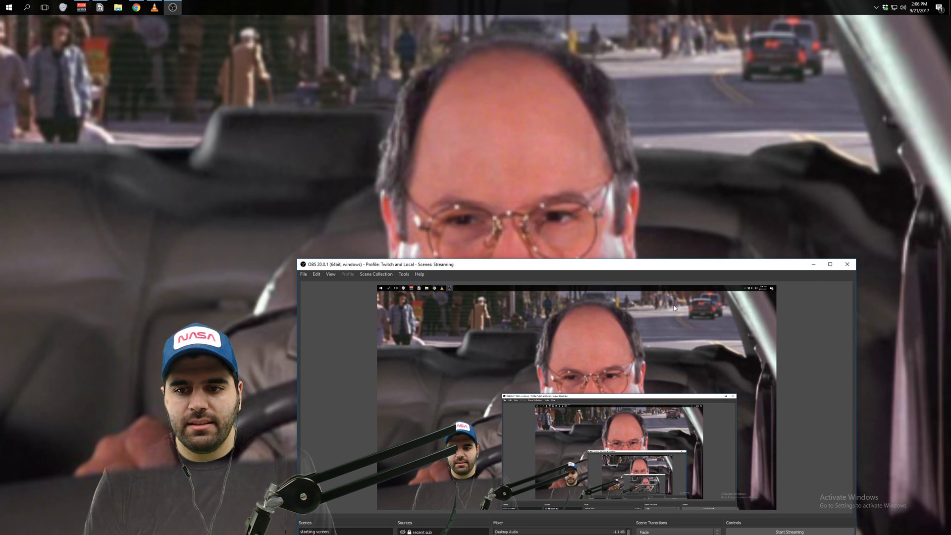
drag(685, 271, 492, 57)
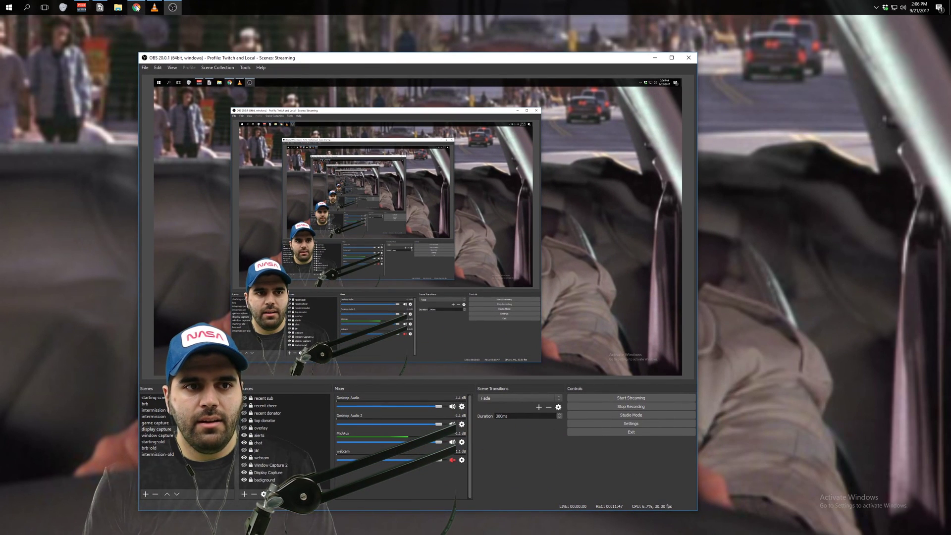
Bring the YouTube Audio Library browser forward and drag it toward the right side
mouse_move(137, 8)
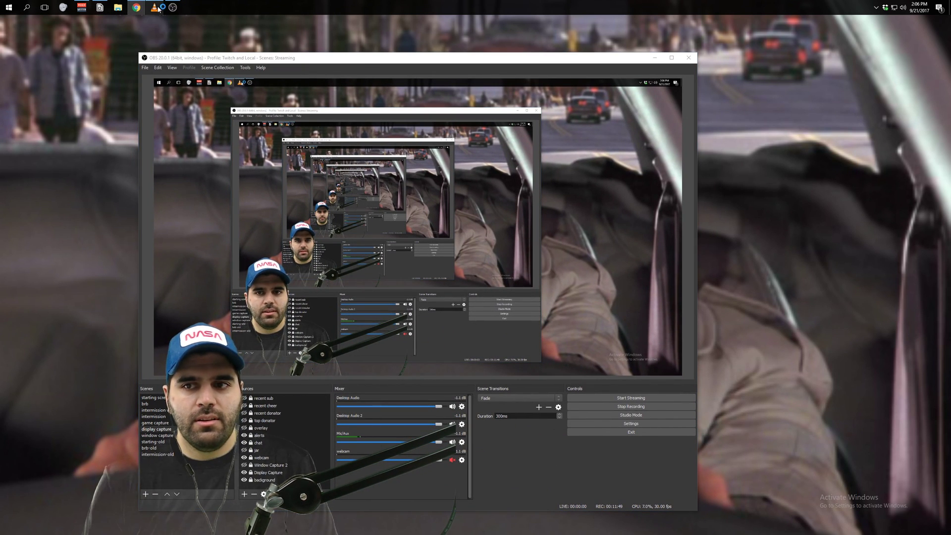
click(137, 7)
drag(343, 276, 697, 198)
Snap the Audio Library browser to the right half and dismiss Snap Assist
drag(947, 194, 949, 194)
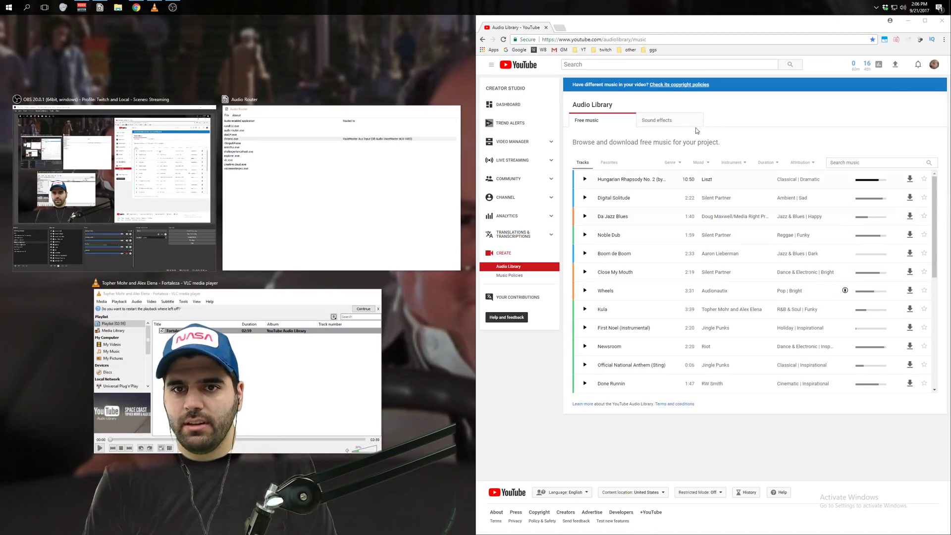
click(619, 88)
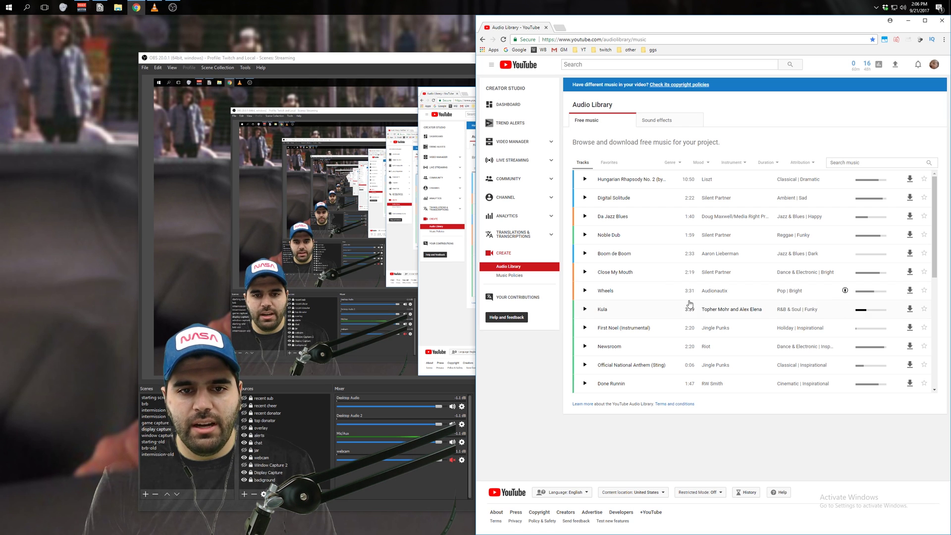
drag(456, 60, 426, 64)
click(865, 108)
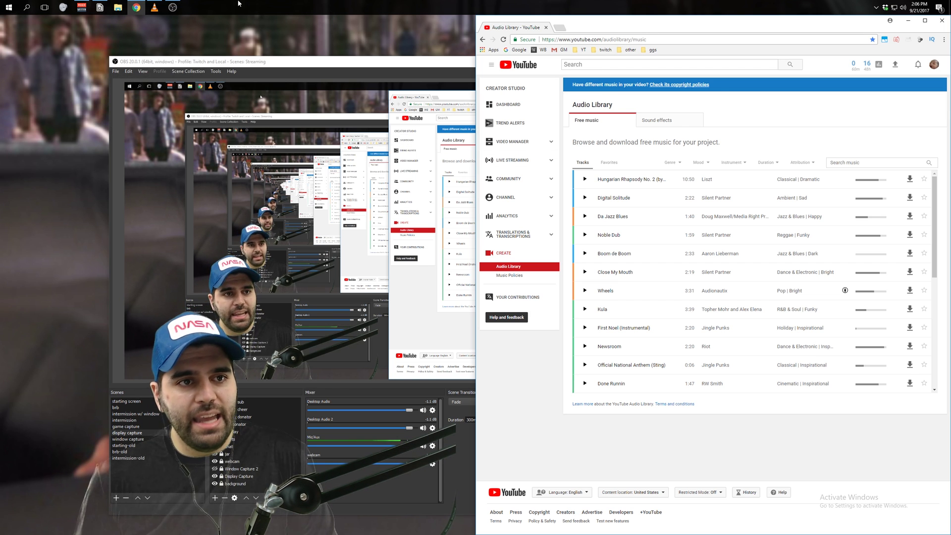
Snap the VLC window holding Fortaleza to the left half, then bring OBS back, shifted right
click(157, 6)
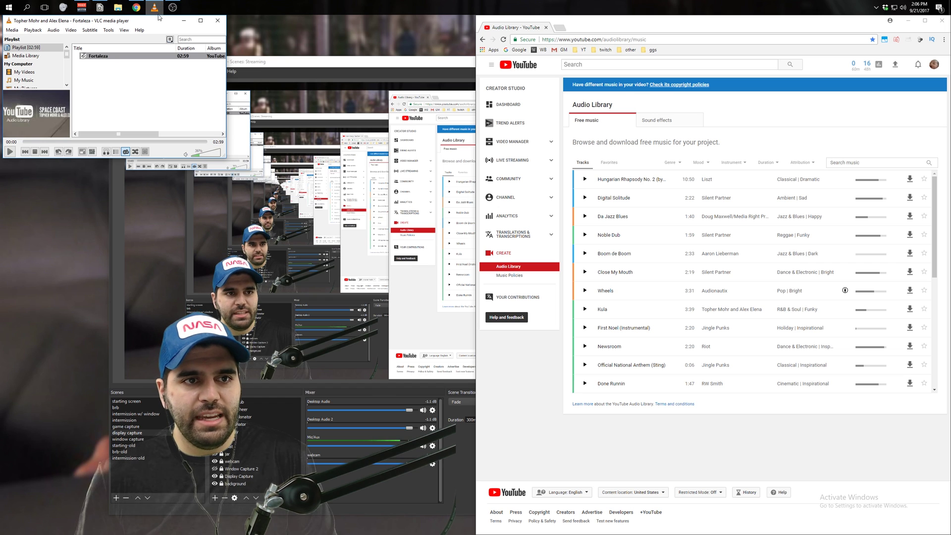
drag(122, 20, 1, 127)
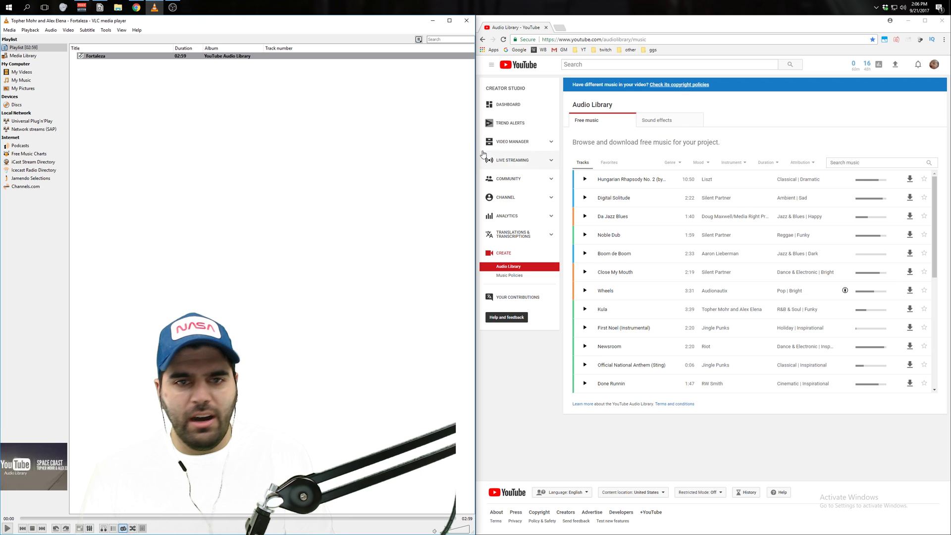
mouse_move(169, 4)
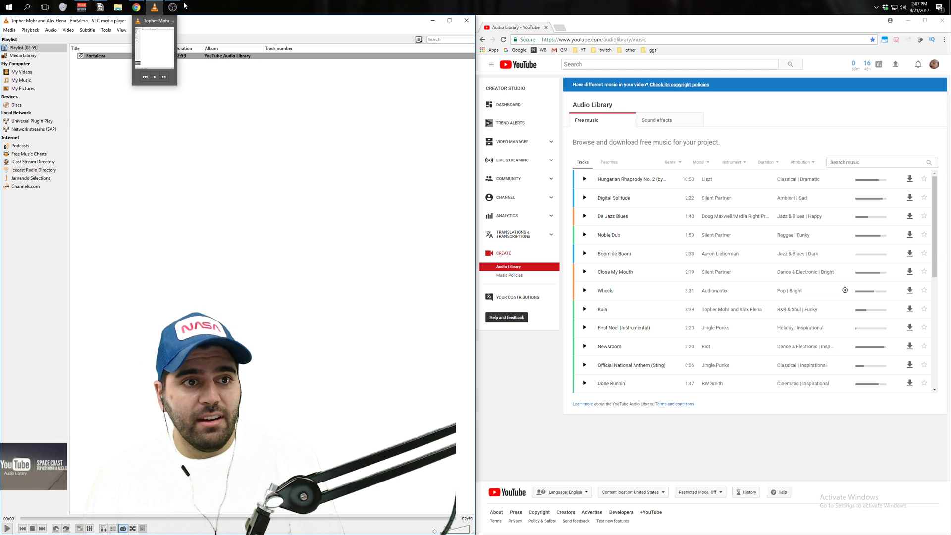
click(176, 4)
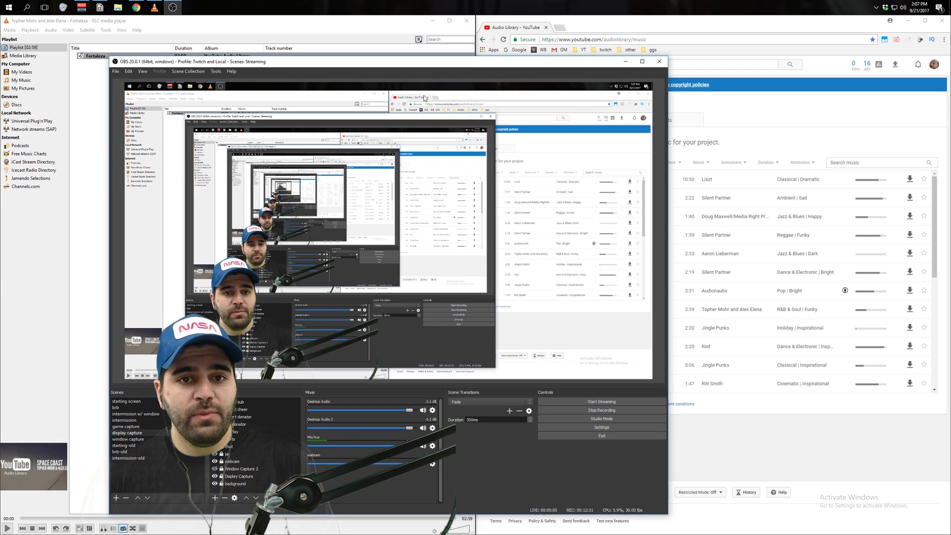
drag(431, 63, 542, 57)
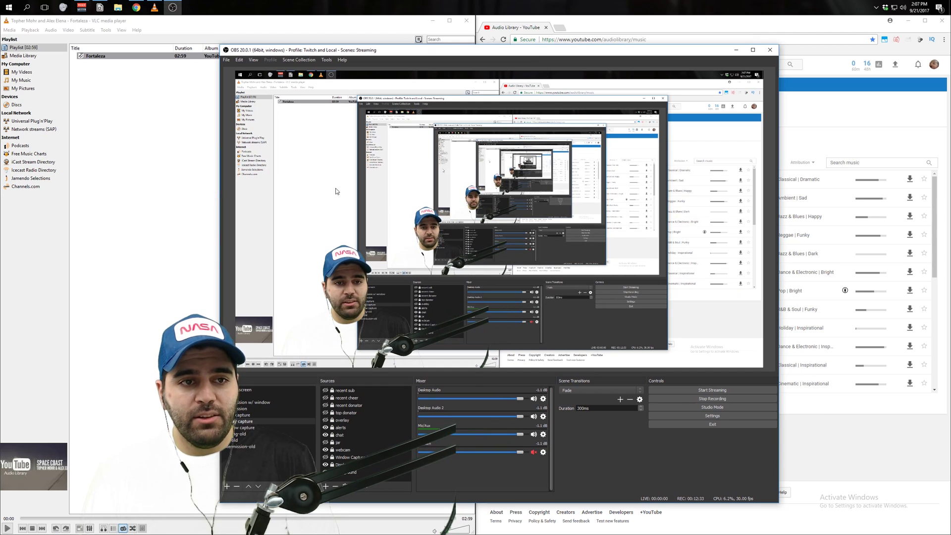
Minimize OBS, bring up Voicemeeter Banana, and start Fortaleza playing in VLC
click(171, 7)
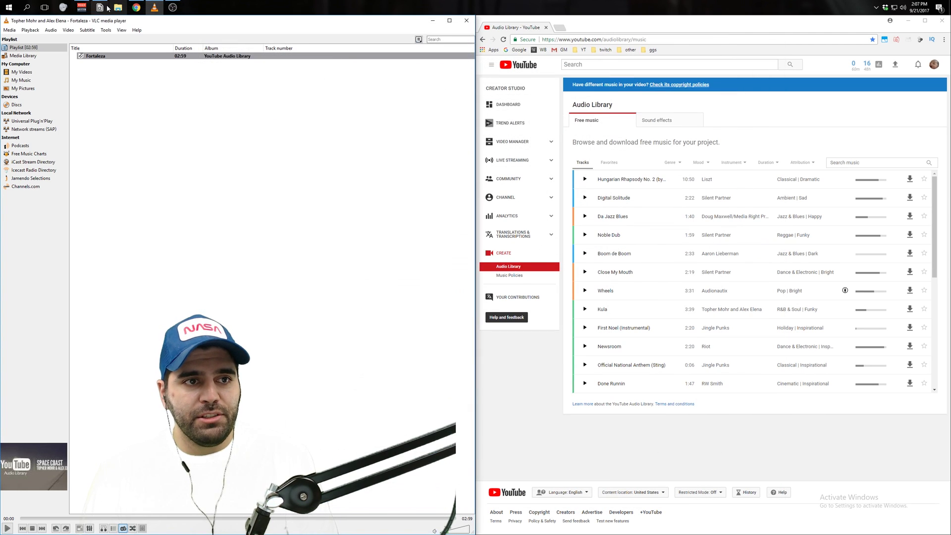
click(82, 7)
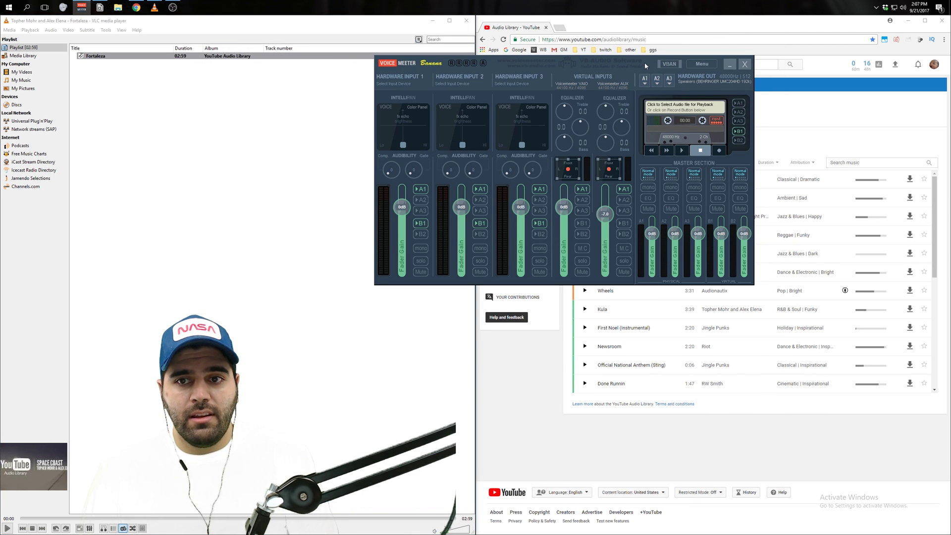
drag(645, 65, 804, 120)
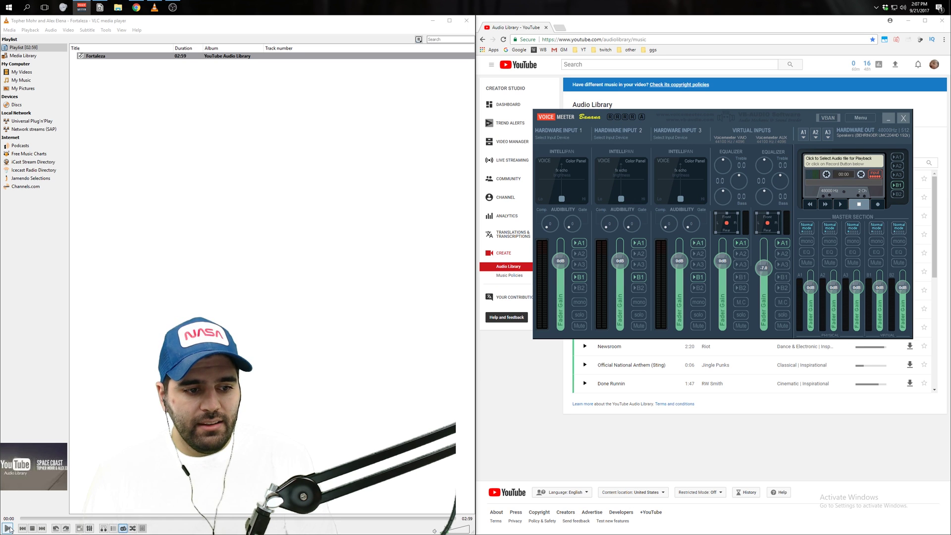
click(7, 529)
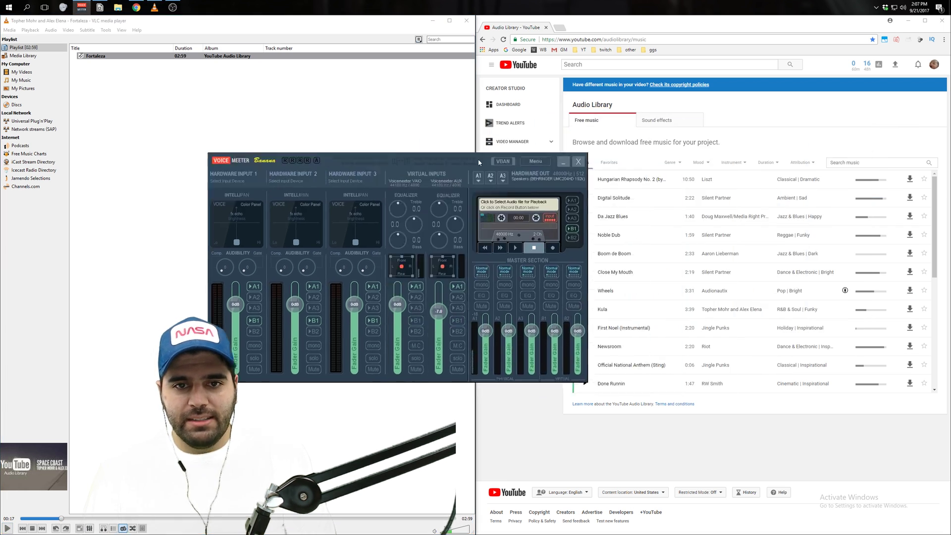
Play the Hungarian Rhapsody No. 2 preview, then minimize Voicemeeter and bring OBS back
drag(461, 154, 344, 124)
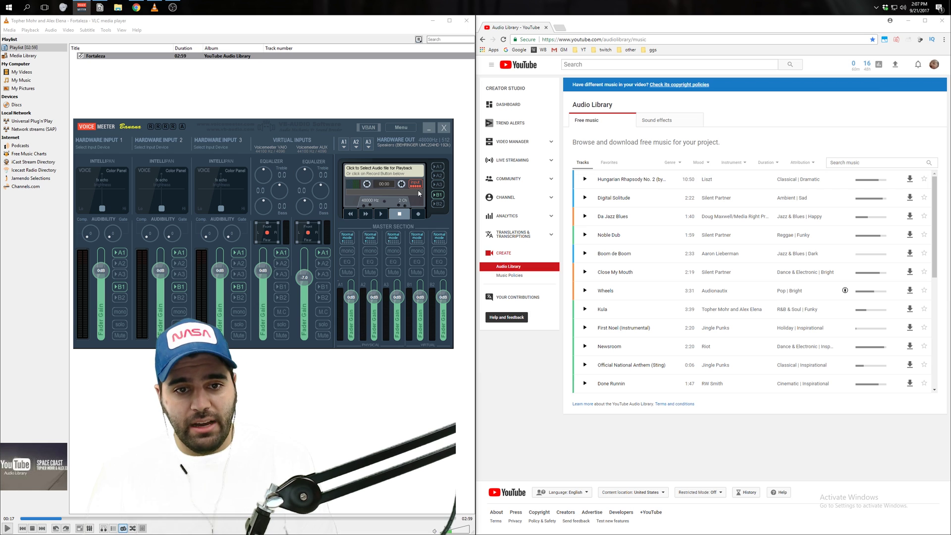
click(585, 179)
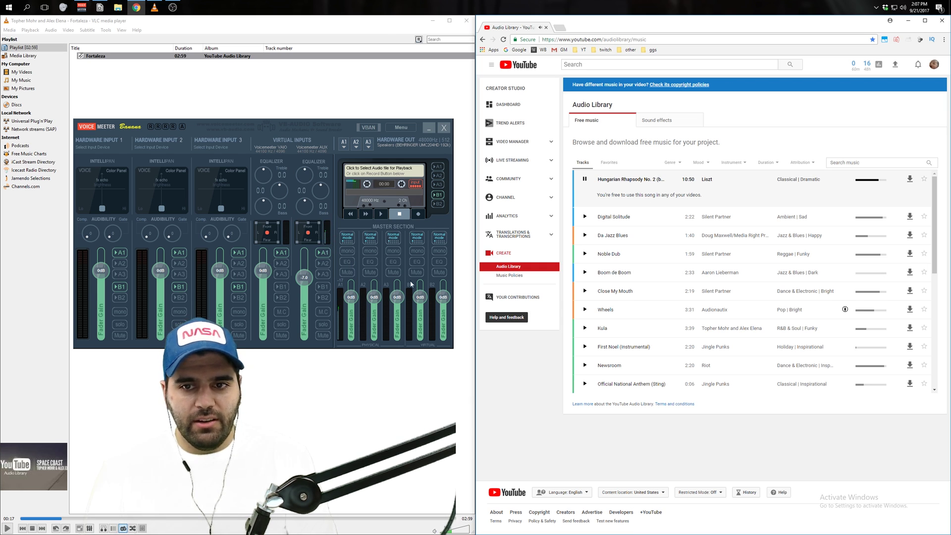
drag(321, 129, 580, 163)
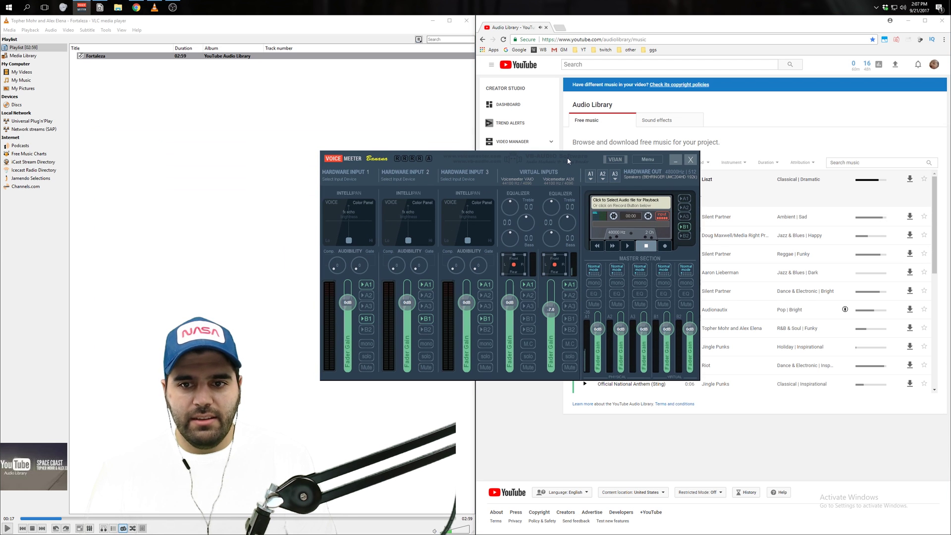
click(676, 159)
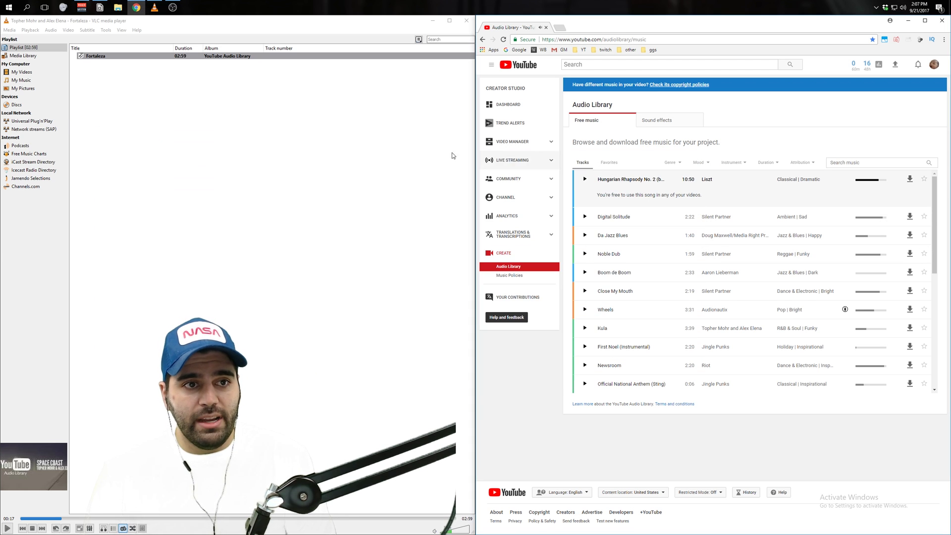
click(173, 7)
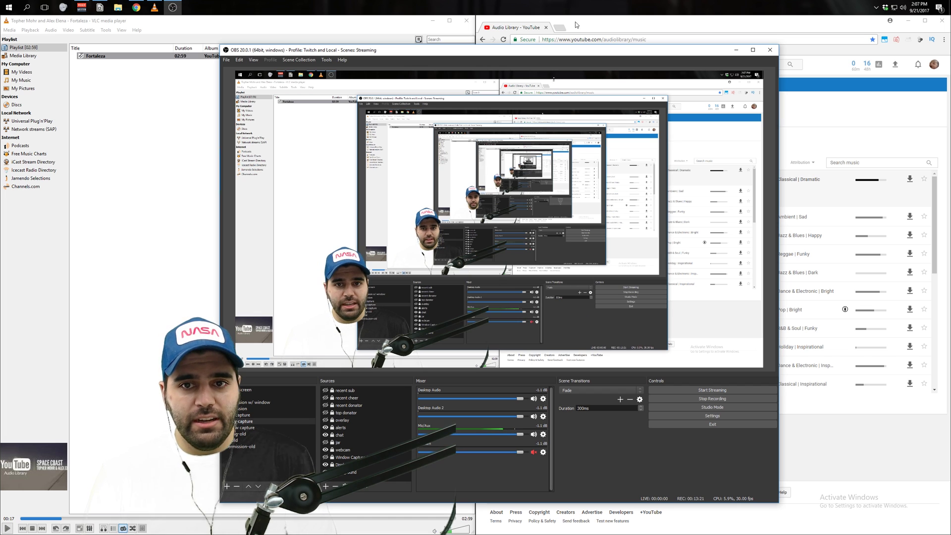
Play and pause Fortaleza in VLC while watching the OBS audio levels
drag(571, 55, 553, 30)
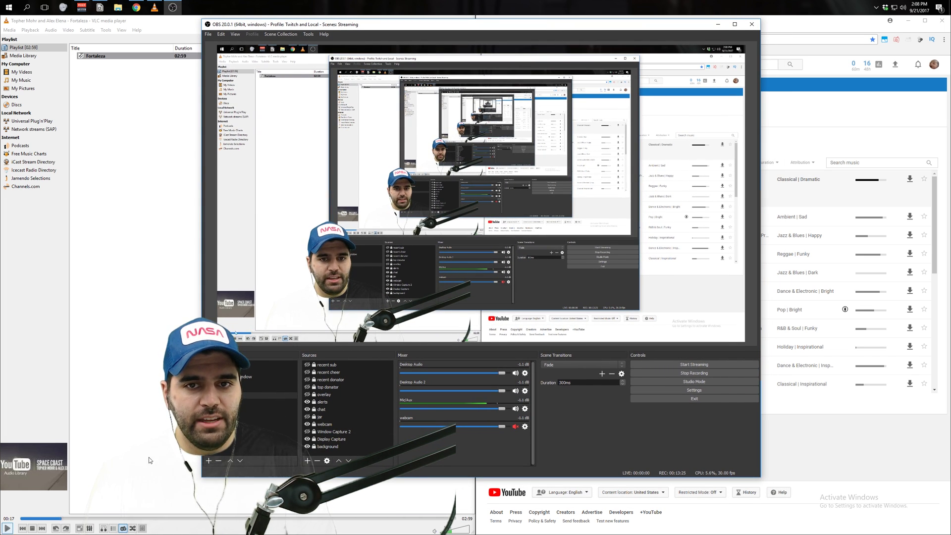
click(7, 529)
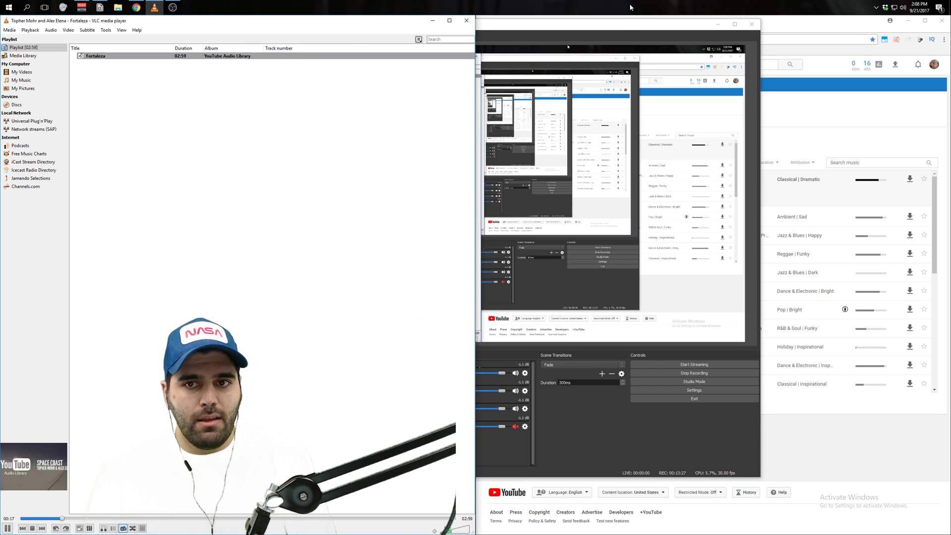
click(628, 26)
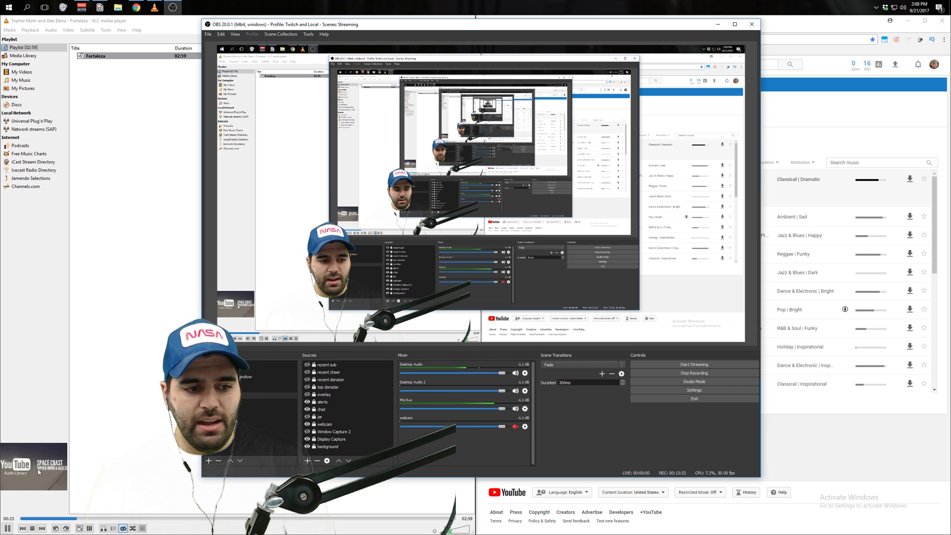
click(7, 529)
click(704, 26)
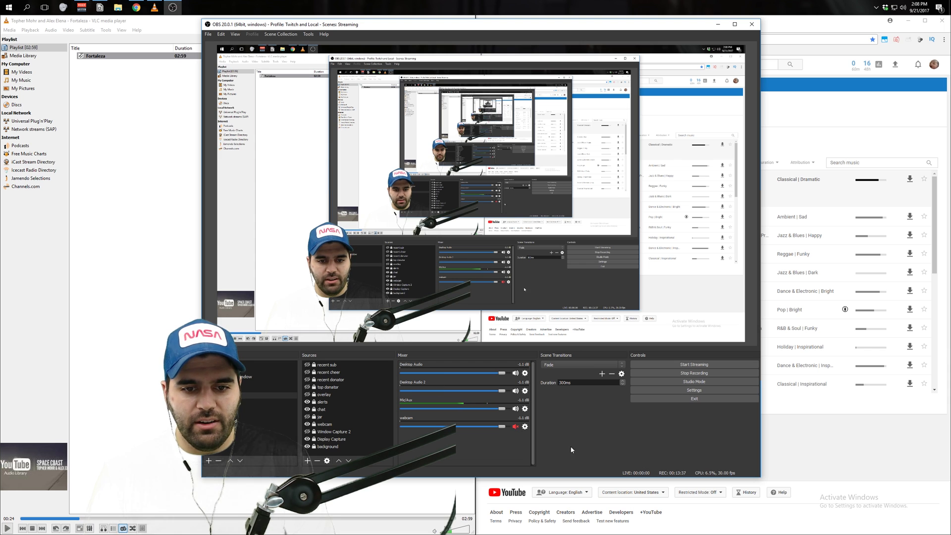
Check the OBS meters, pause Hungarian Rhapsody, then show Voicemeeter with OBS minimized
click(640, 483)
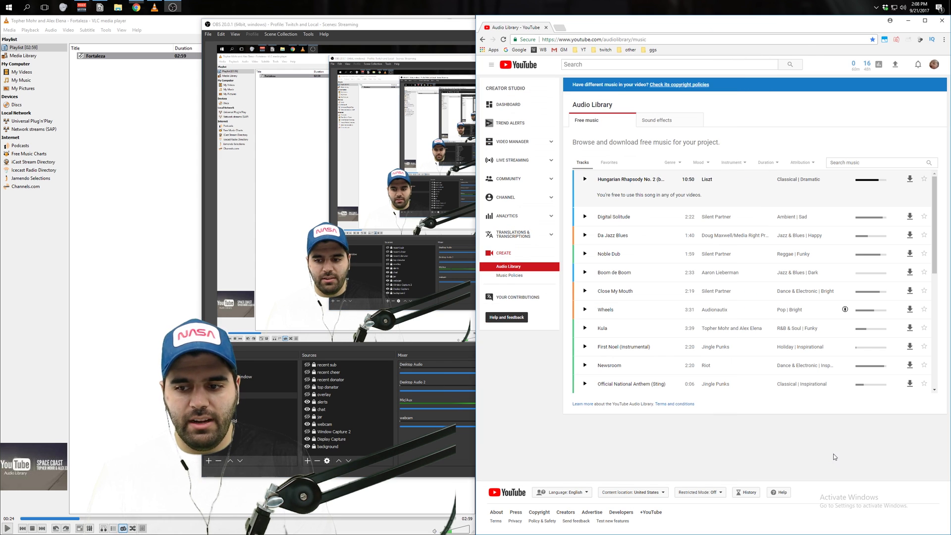
click(415, 28)
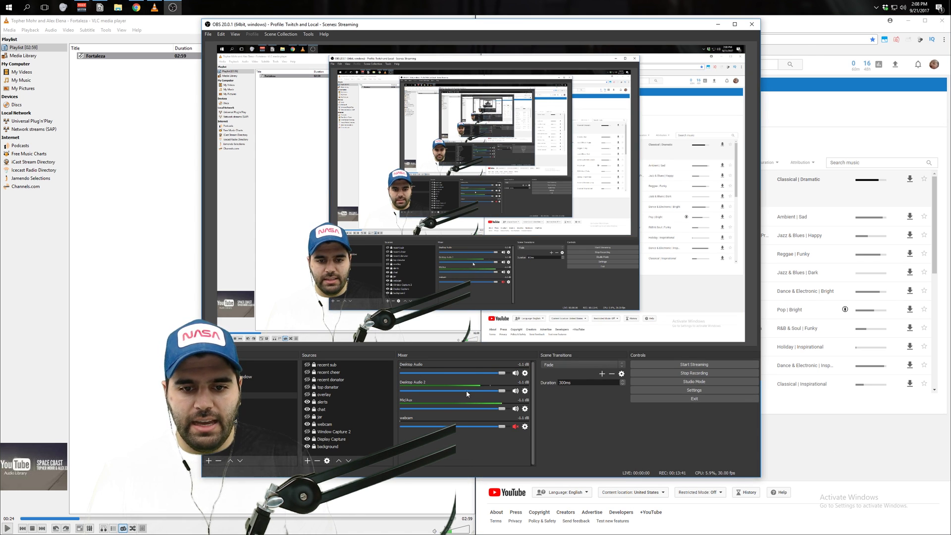
click(545, 483)
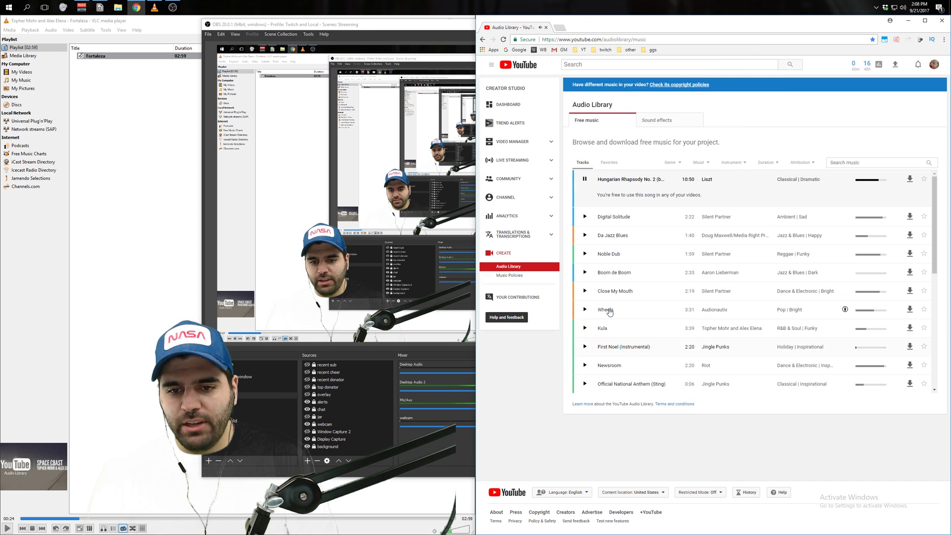
click(584, 180)
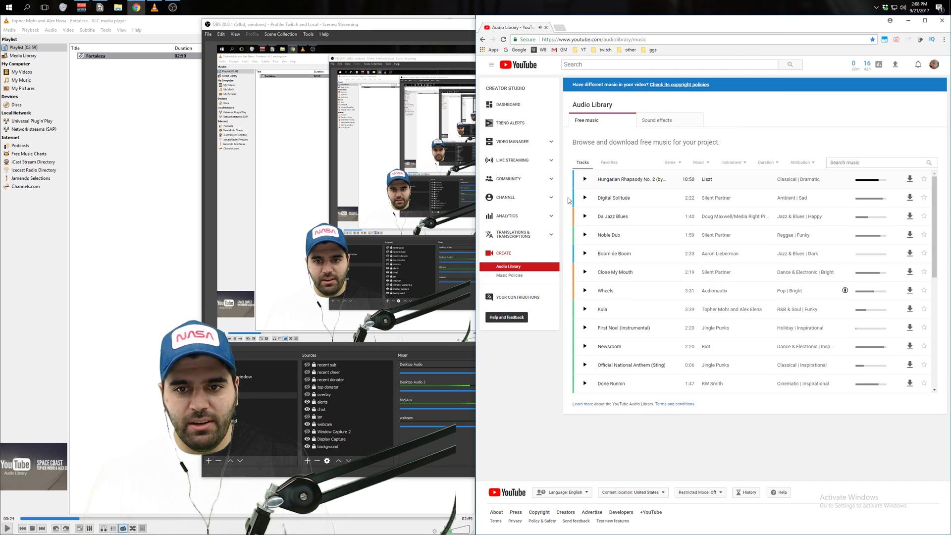
drag(425, 33, 470, 37)
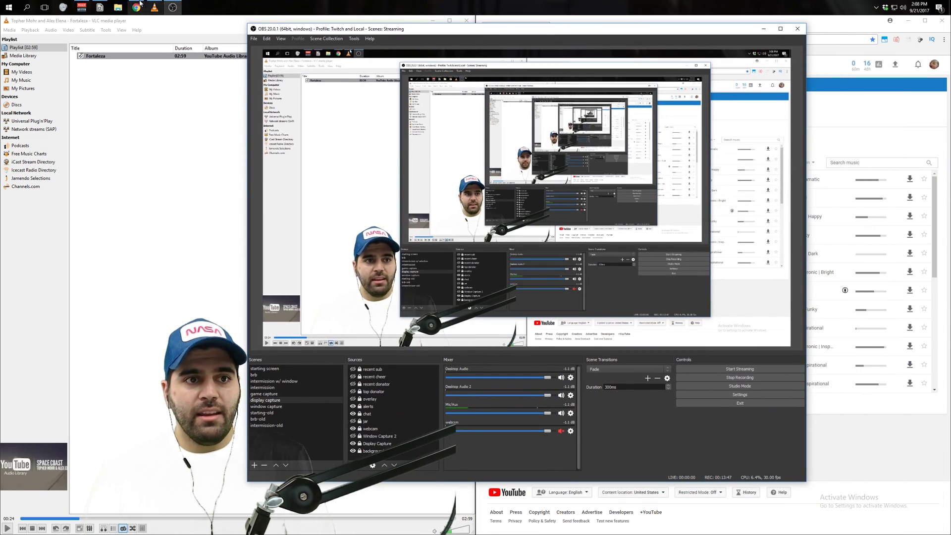
click(82, 7)
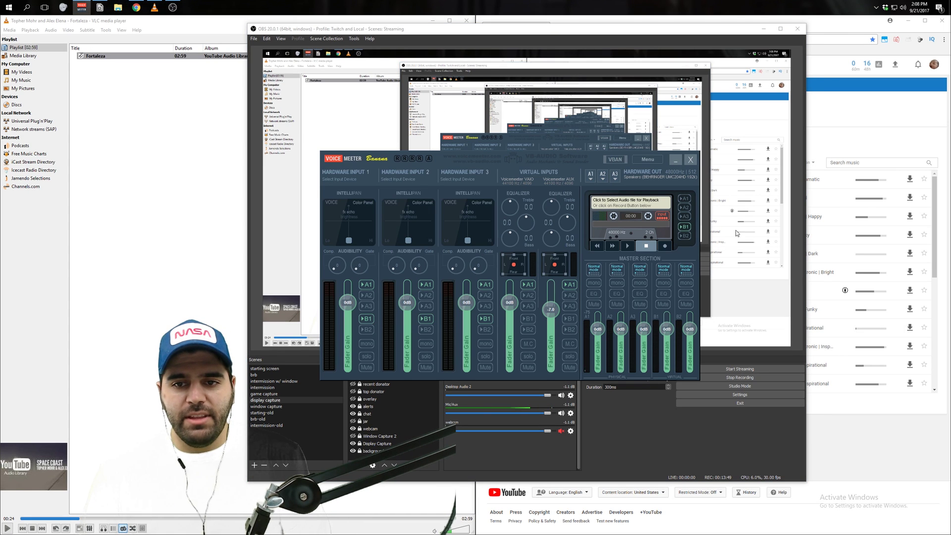
click(765, 28)
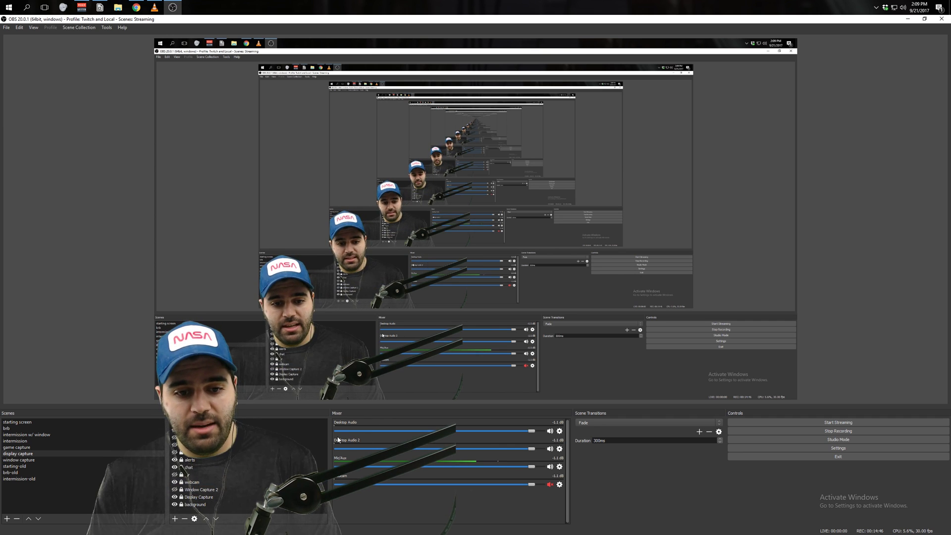
Take OBS out of full screen, restore it to a smaller window, and centre it
click(908, 19)
click(173, 7)
drag(751, 91, 672, 55)
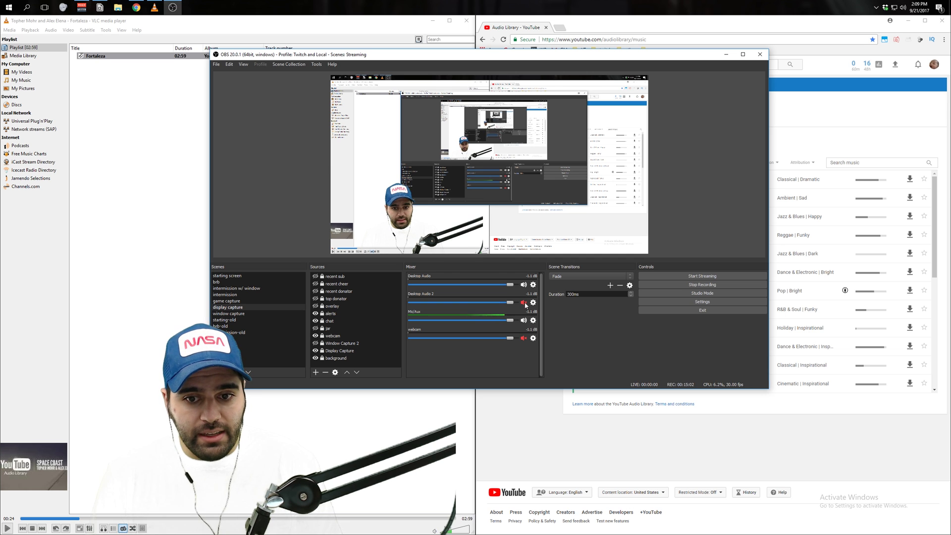
Minimize Voicemeeter and drag the OBS window right, over the YouTube Audio Library page
drag(646, 60, 368, 152)
click(656, 150)
click(653, 148)
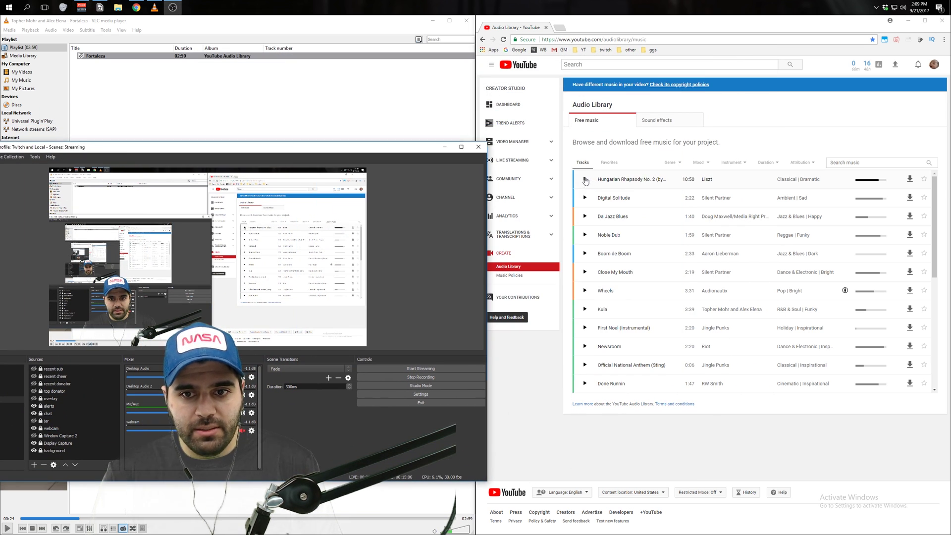
drag(407, 151, 642, 91)
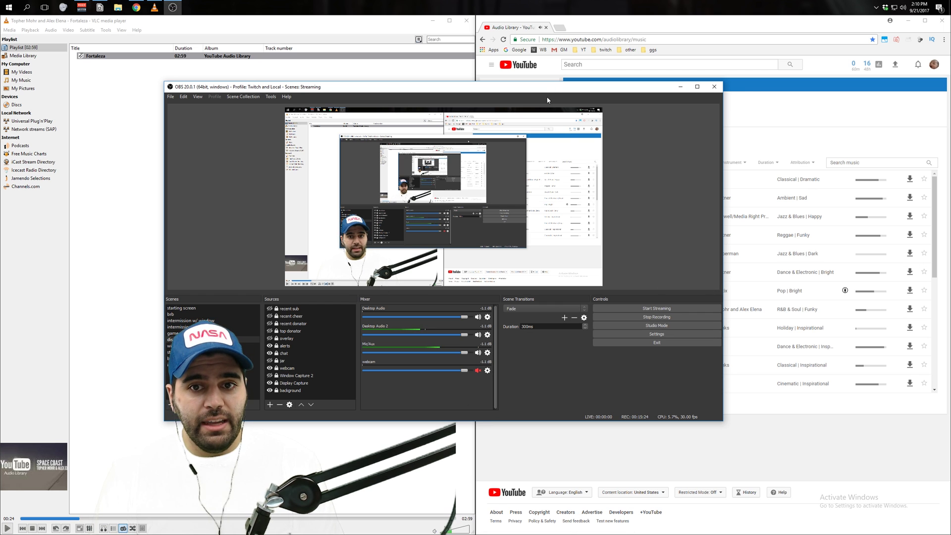
drag(547, 96, 679, 104)
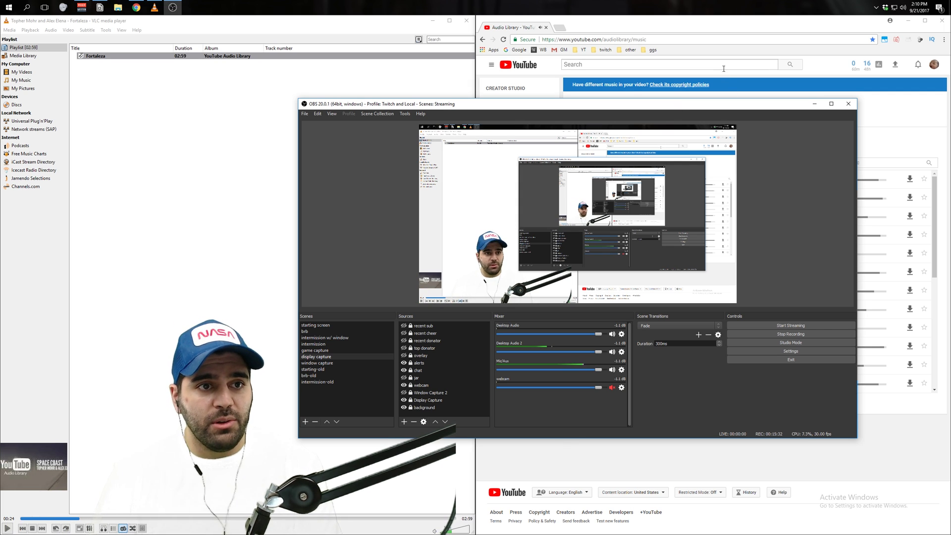
click(80, 7)
Mute the Voicemeeter AUX input, confirm OBS Desktop Audio 2 goes silent, then unmute it
drag(530, 137, 380, 77)
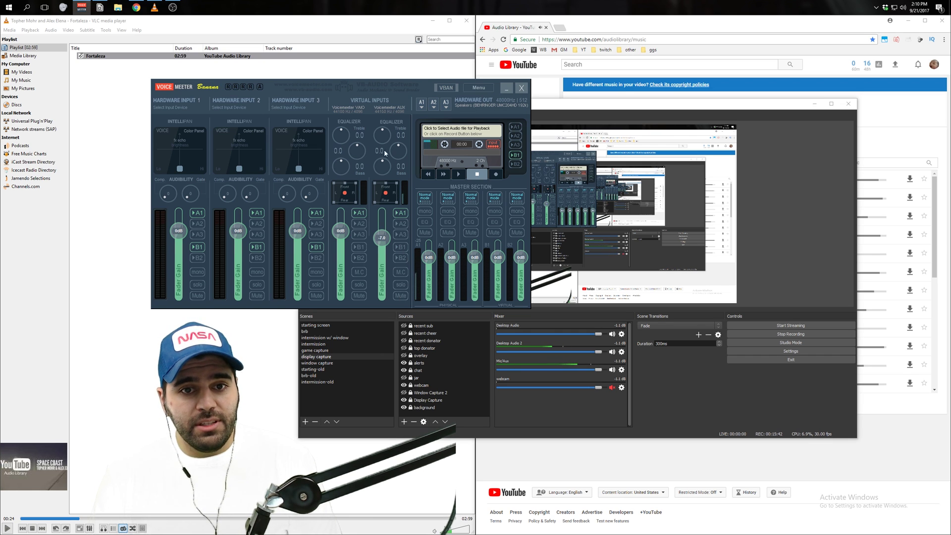
click(401, 296)
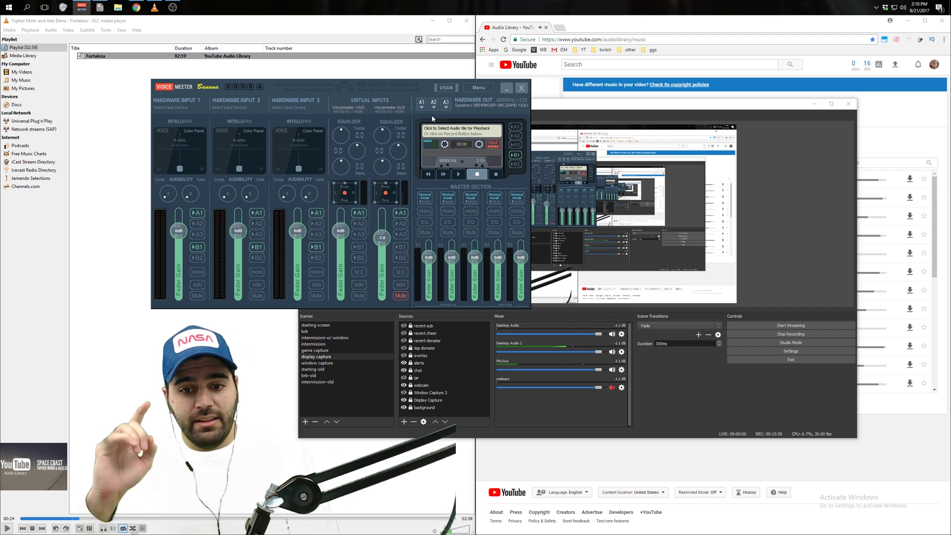
click(607, 113)
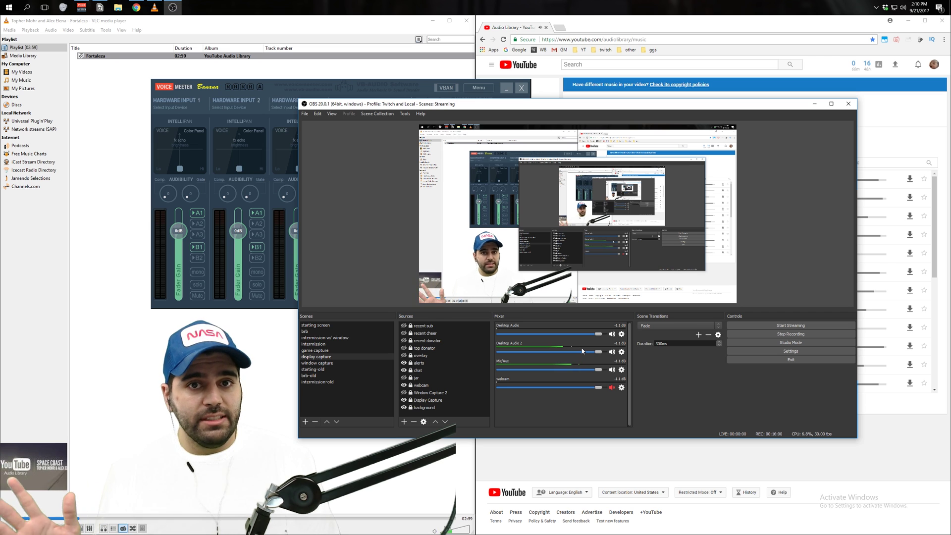
click(421, 93)
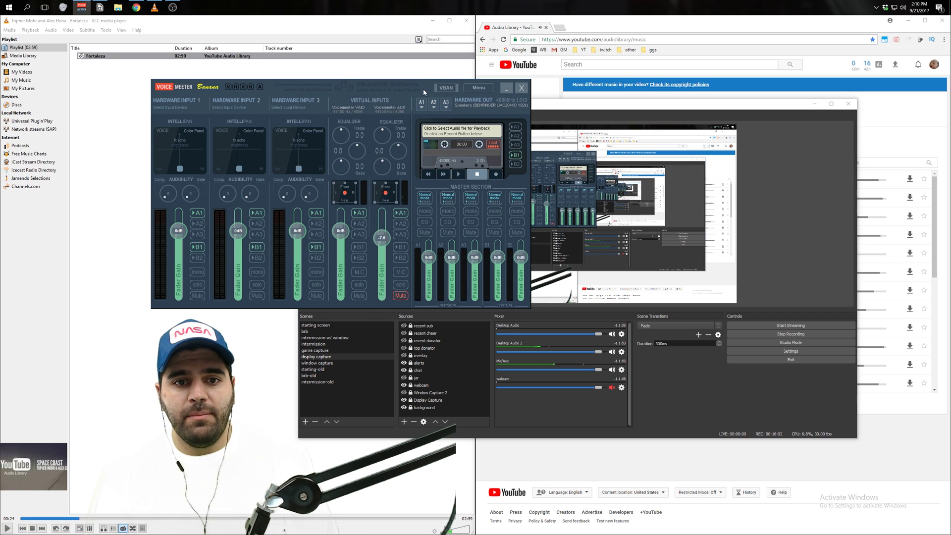
click(400, 296)
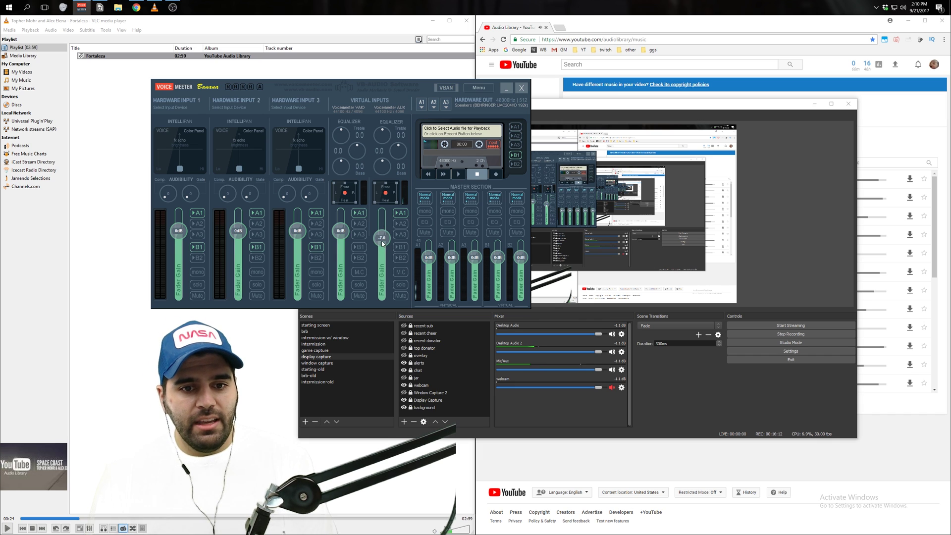
Drop the AUX fader to -59.2 dB watching OBS meters, raise it back to -7.6, minimize OBS
mouse_move(384, 244)
mouse_down()
mouse_move(385, 256)
mouse_move(387, 242)
mouse_up()
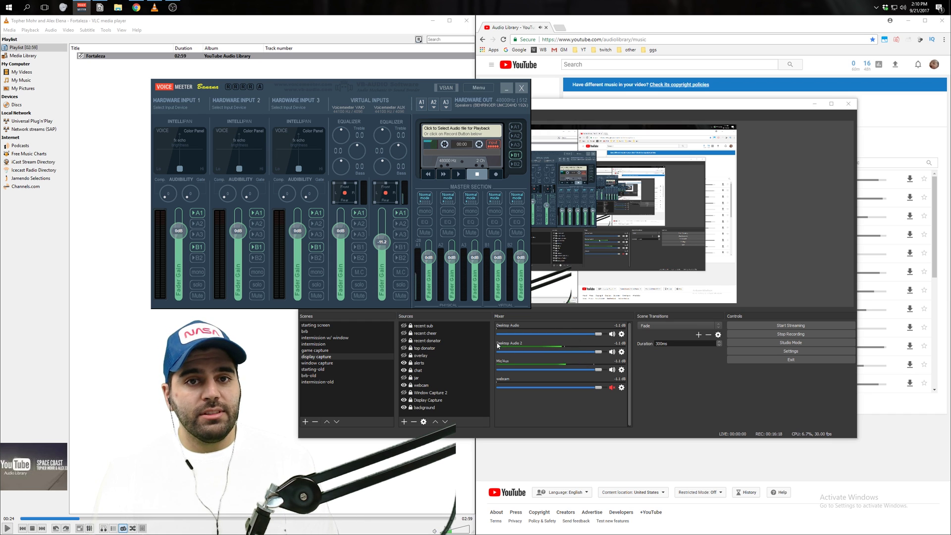
click(579, 108)
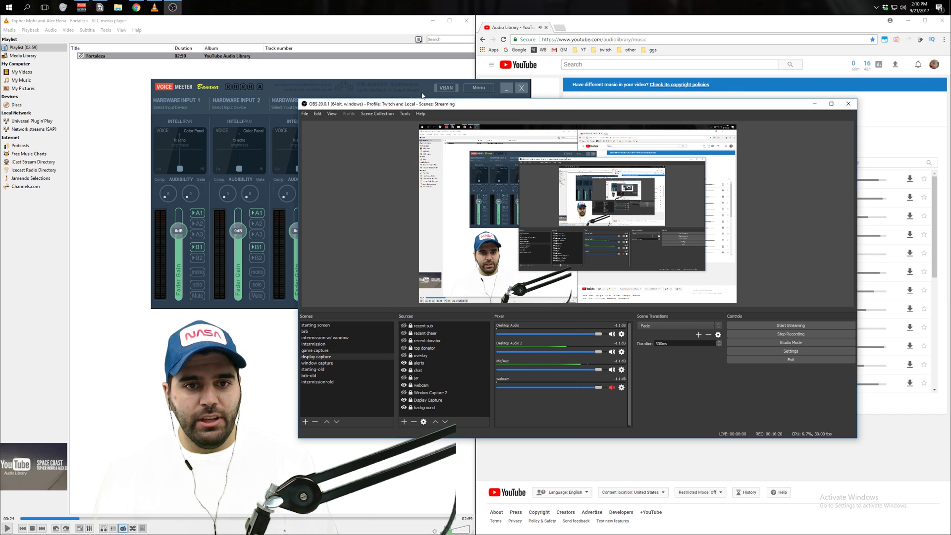
click(420, 88)
drag(421, 88, 341, 60)
drag(311, 212, 310, 266)
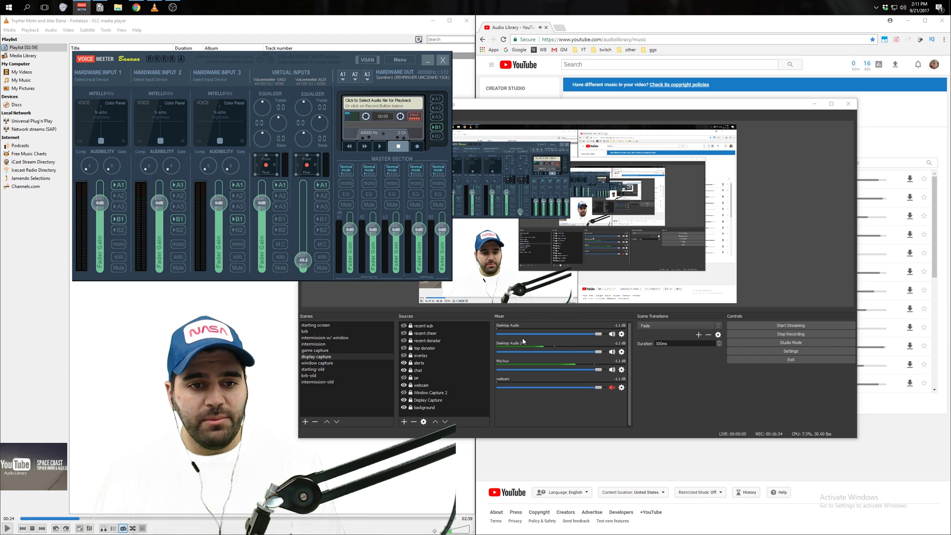
drag(307, 269, 306, 215)
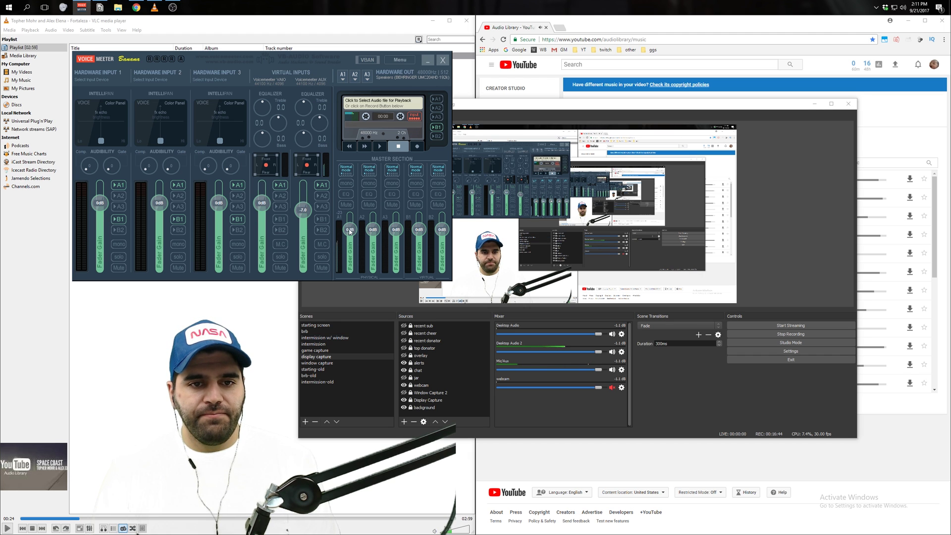
click(172, 7)
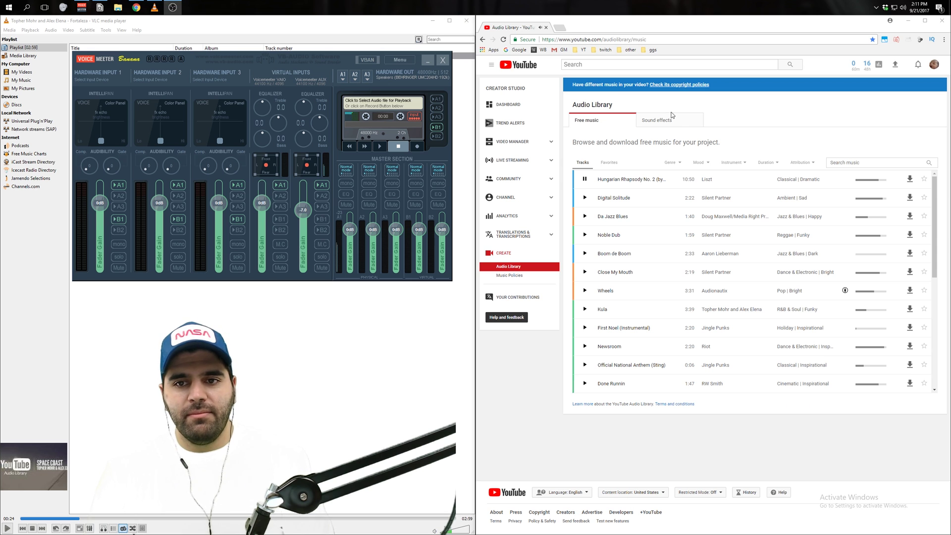
Pause Hungarian Rhapsody and minimize the YouTube browser and VLC windows
click(585, 179)
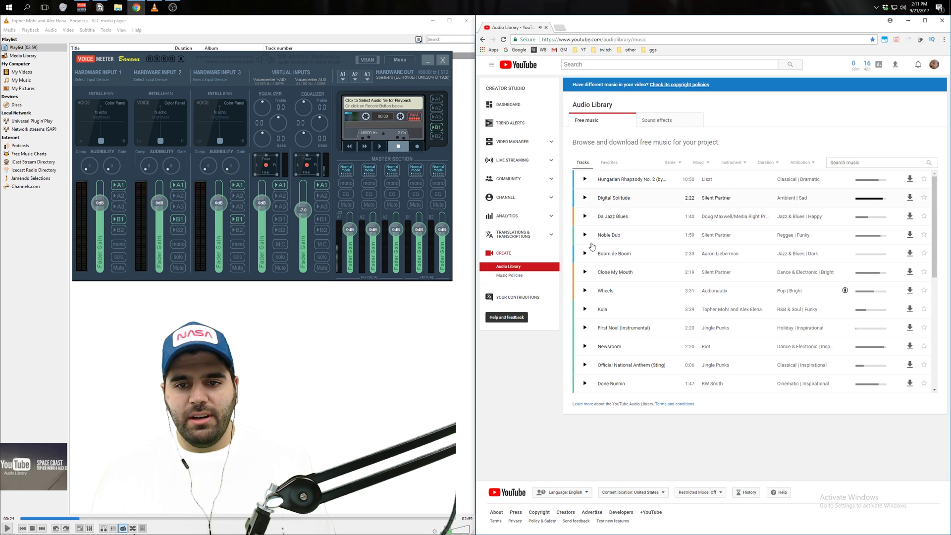
click(915, 25)
click(432, 20)
Restore Audio Router and place the Voicemeeter mixer beside it
drag(341, 66, 646, 74)
click(100, 6)
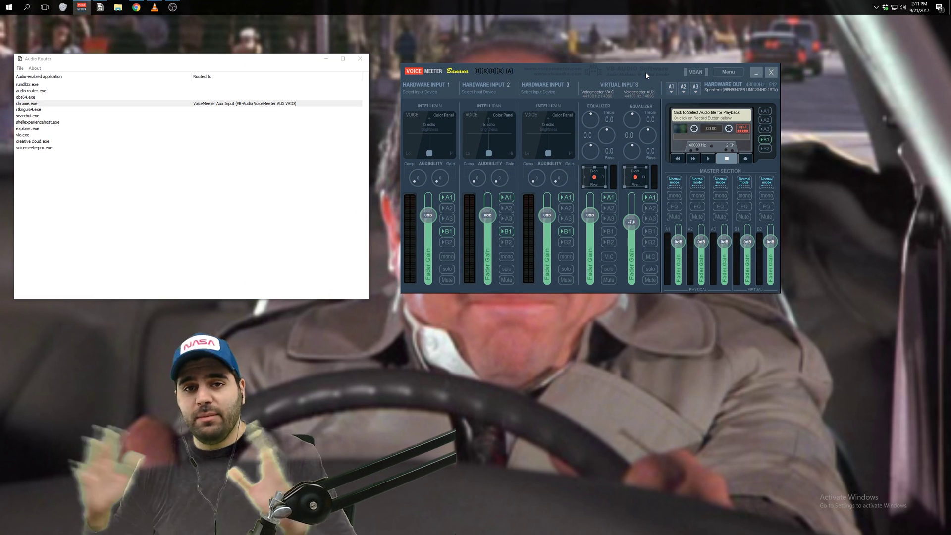
mouse_move(663, 77)
mouse_down()
mouse_move(676, 78)
mouse_move(651, 69)
mouse_move(664, 75)
mouse_up()
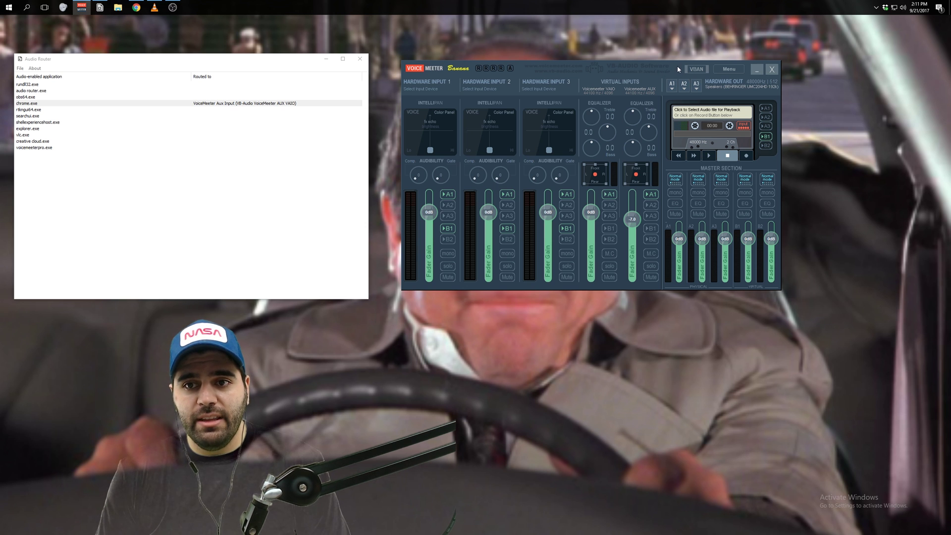
drag(678, 69, 651, 69)
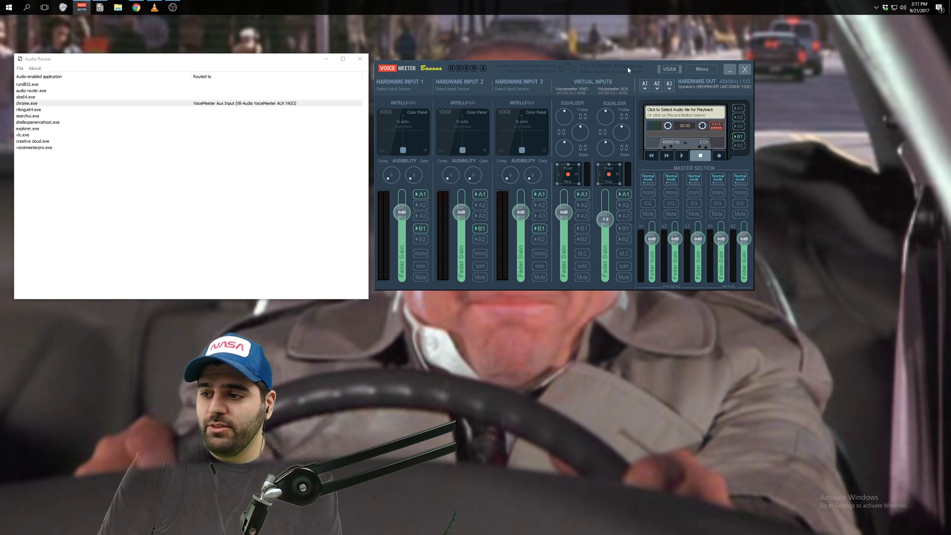
mouse_move(627, 66)
mouse_down()
mouse_move(255, 68)
mouse_move(377, 81)
mouse_move(717, 78)
mouse_move(629, 74)
mouse_up()
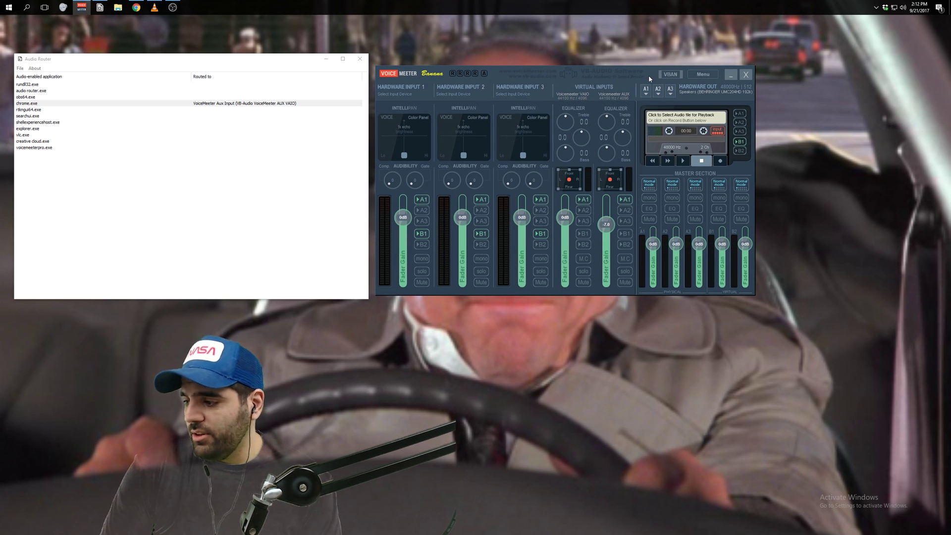